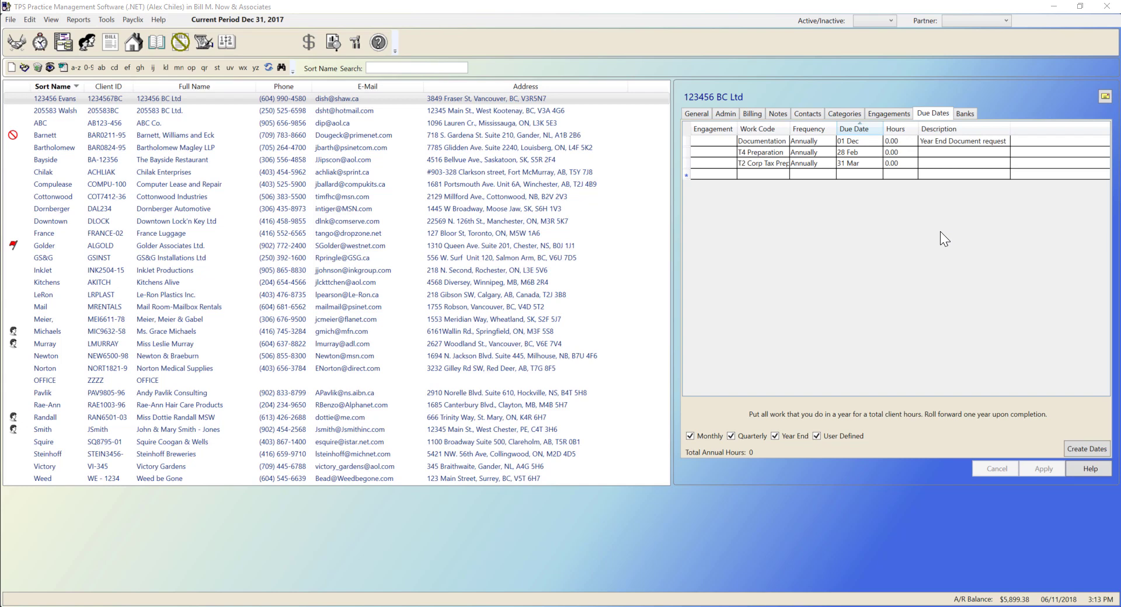
# Step: Examine the due dates set up for clients 123456 BC Ltd and 205583 BC Ltd., including work codes, frequencies and hours
pyautogui.click(915, 141)
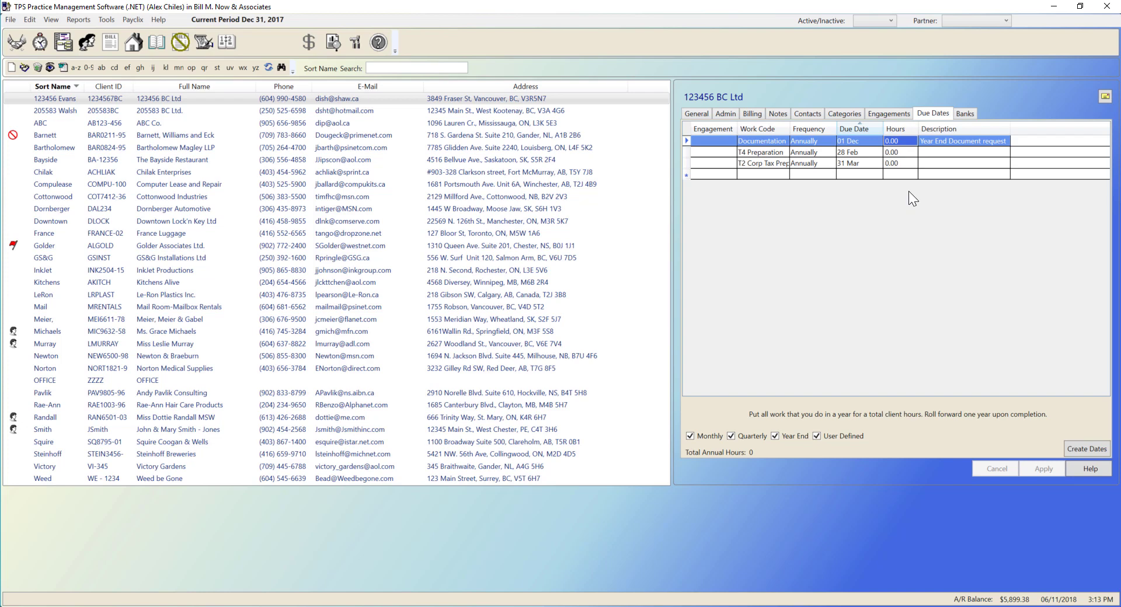
pyautogui.click(897, 155)
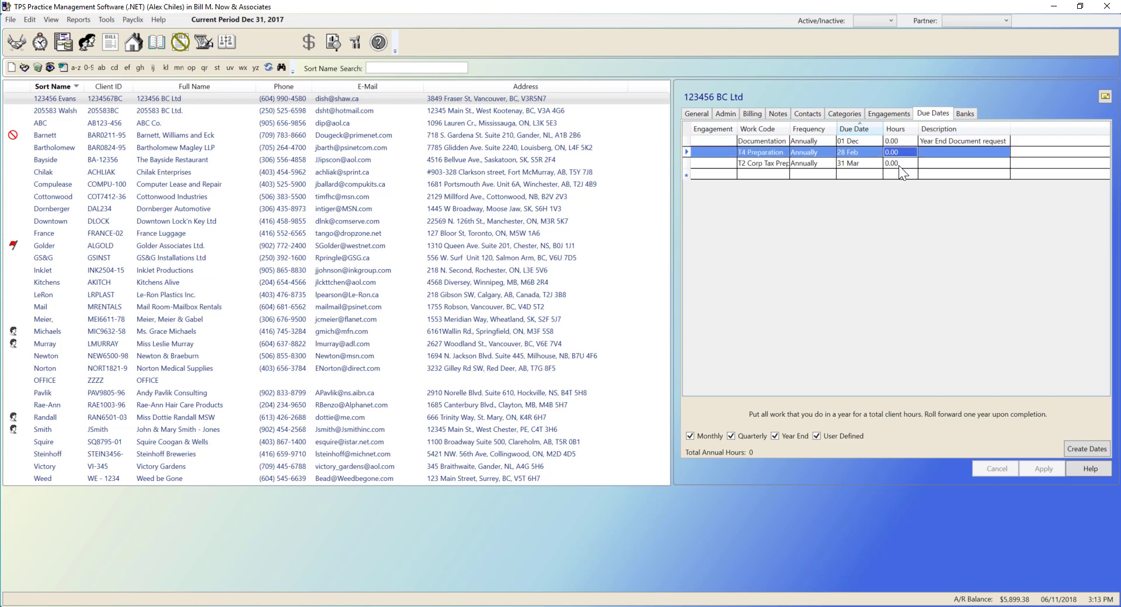
pyautogui.click(898, 164)
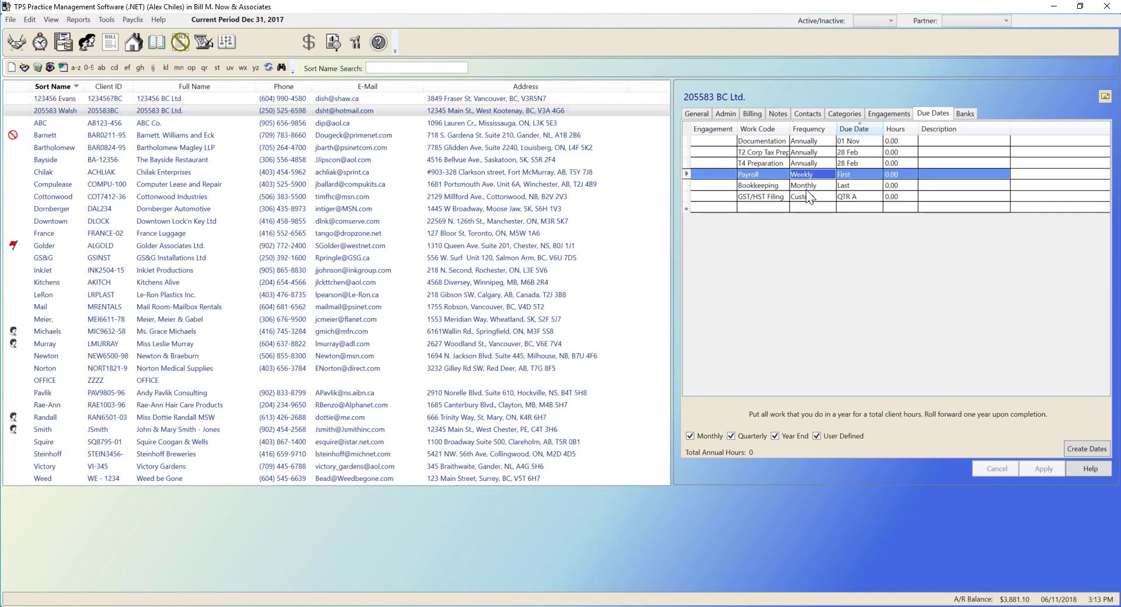
pyautogui.click(804, 186)
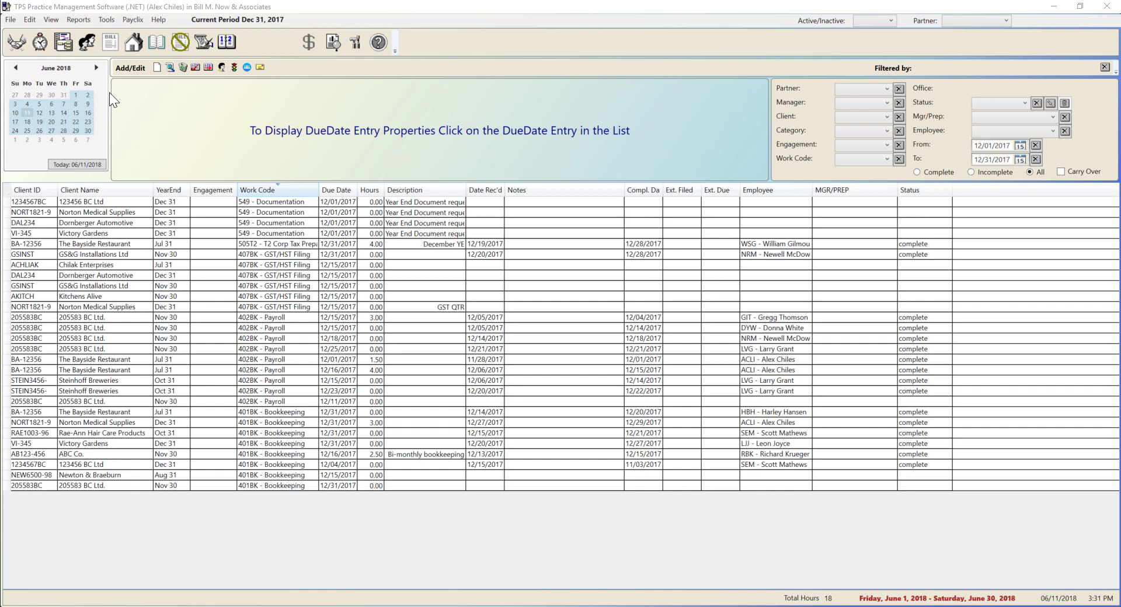
# Step: Return to the client list and check the year end and assigned categories of 123456 BC Ltd
pyautogui.click(17, 42)
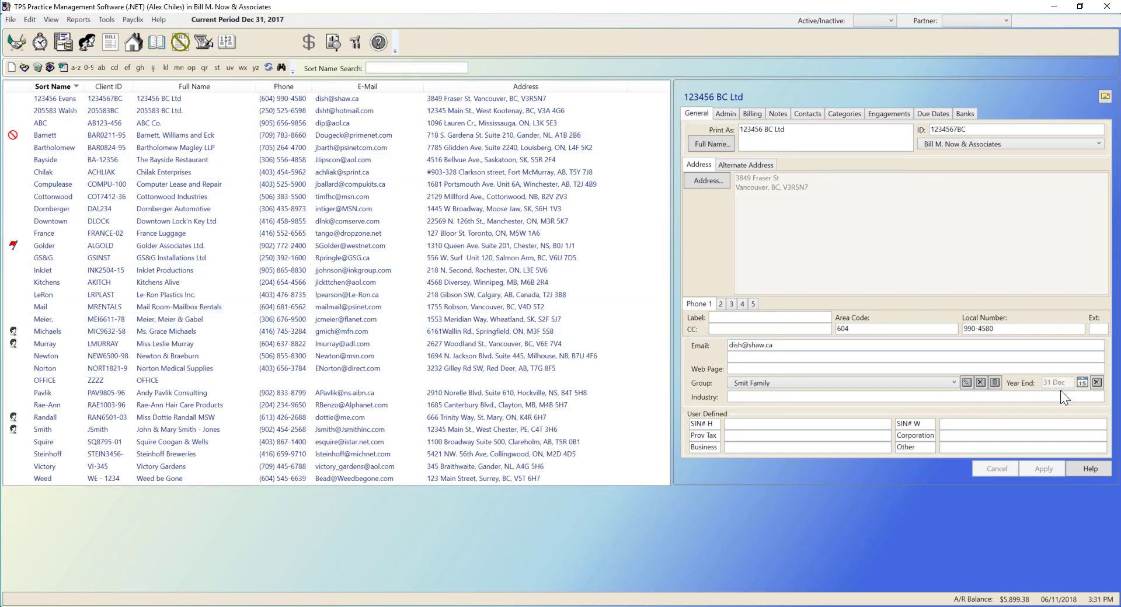
pyautogui.click(844, 115)
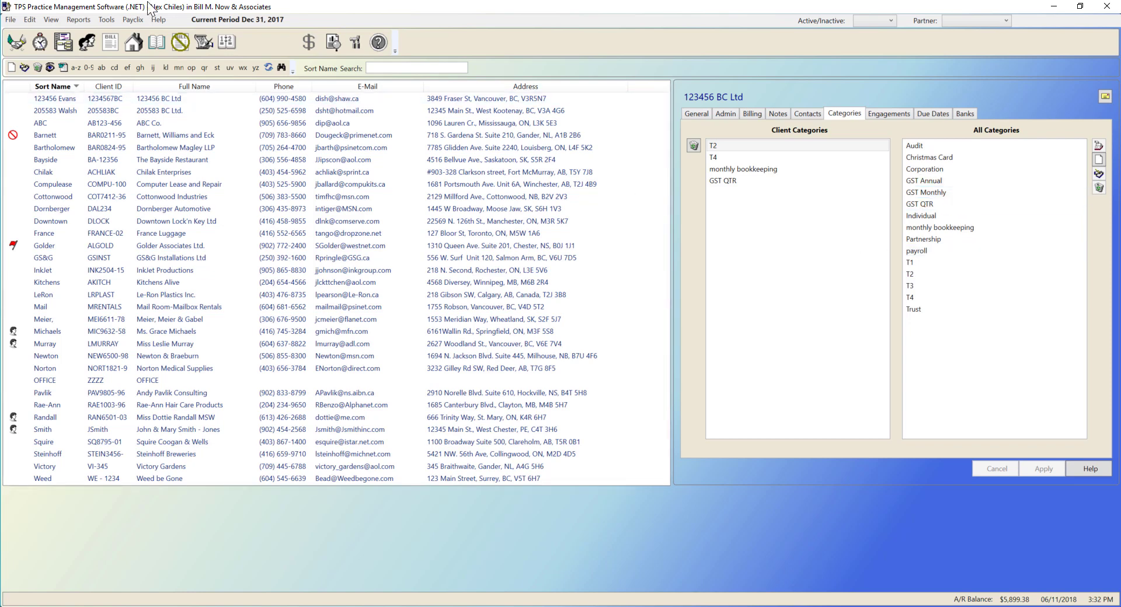
# Step: Start an email mass mailing of letters, filtering clients by category T2 and a 31 Dec year end
pyautogui.click(109, 21)
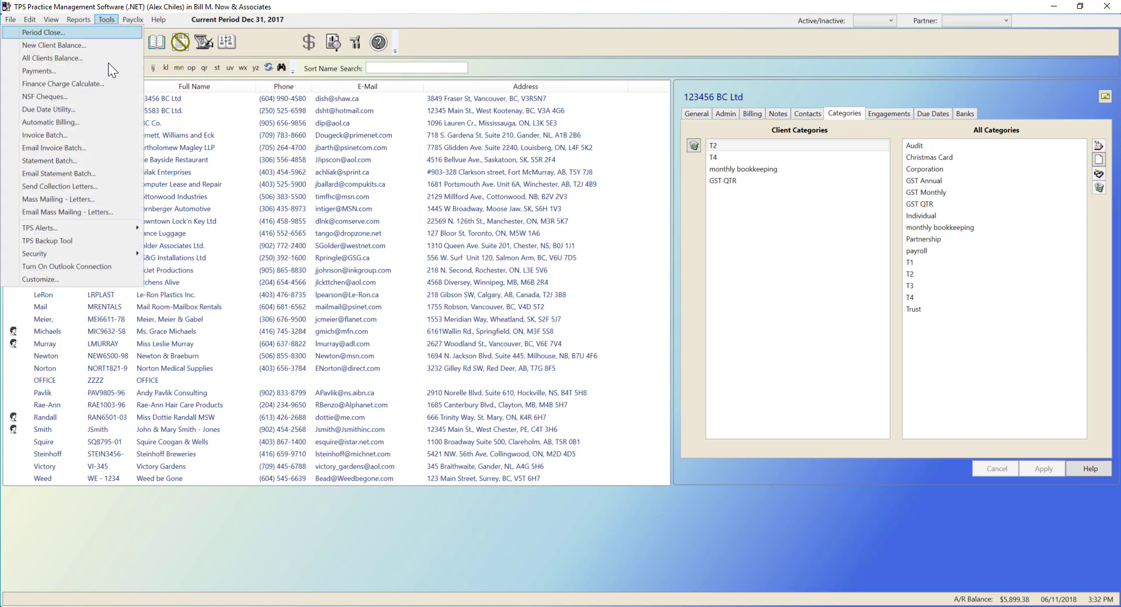
pyautogui.click(80, 213)
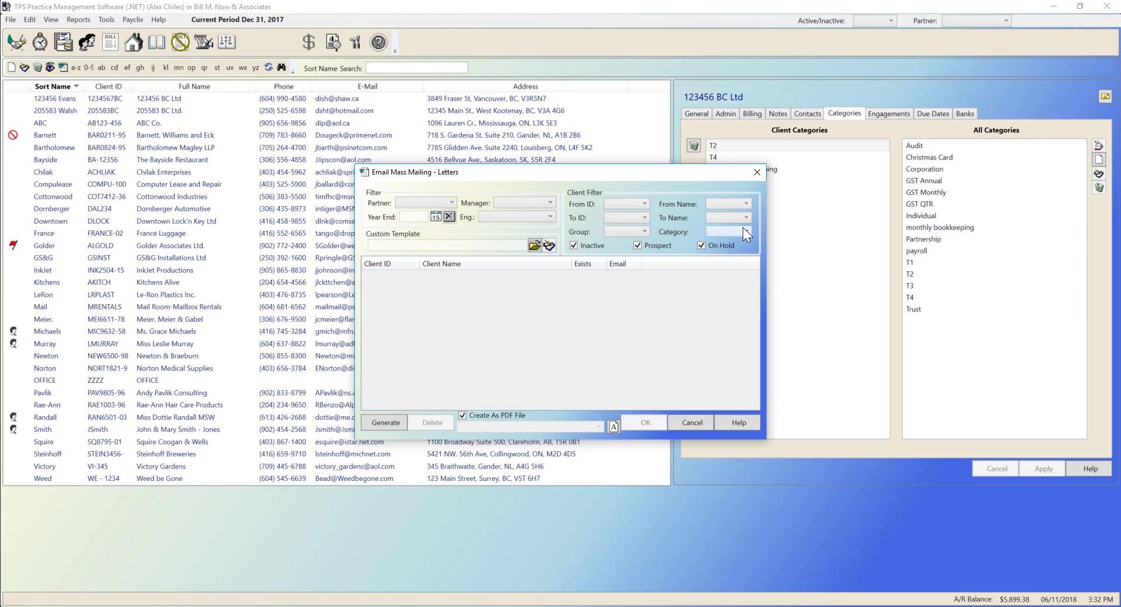
pyautogui.click(743, 229)
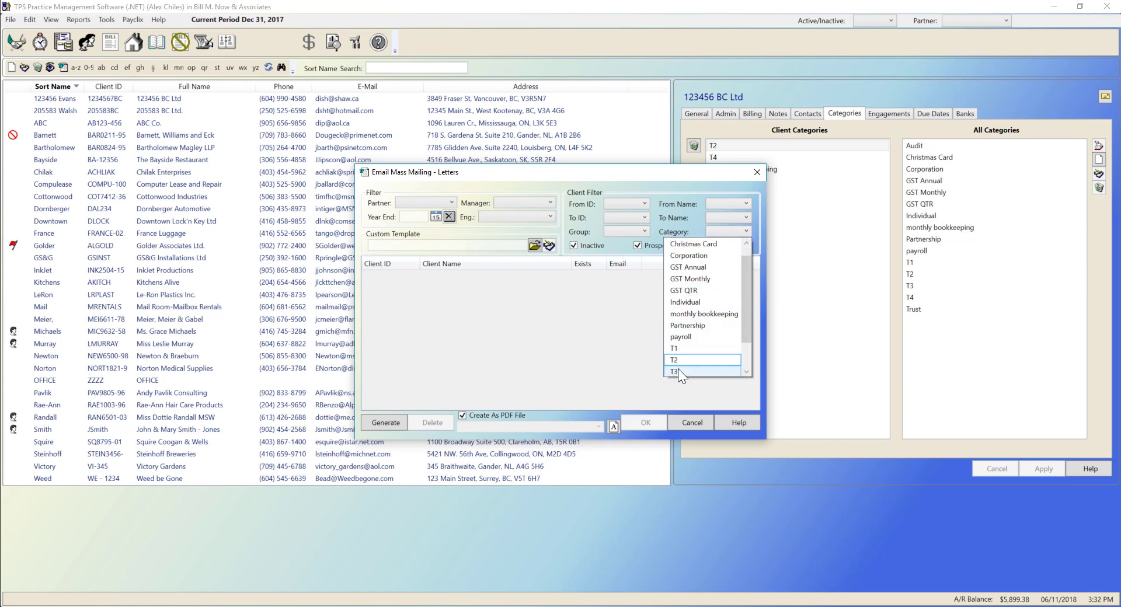
pyautogui.click(676, 359)
pyautogui.click(436, 216)
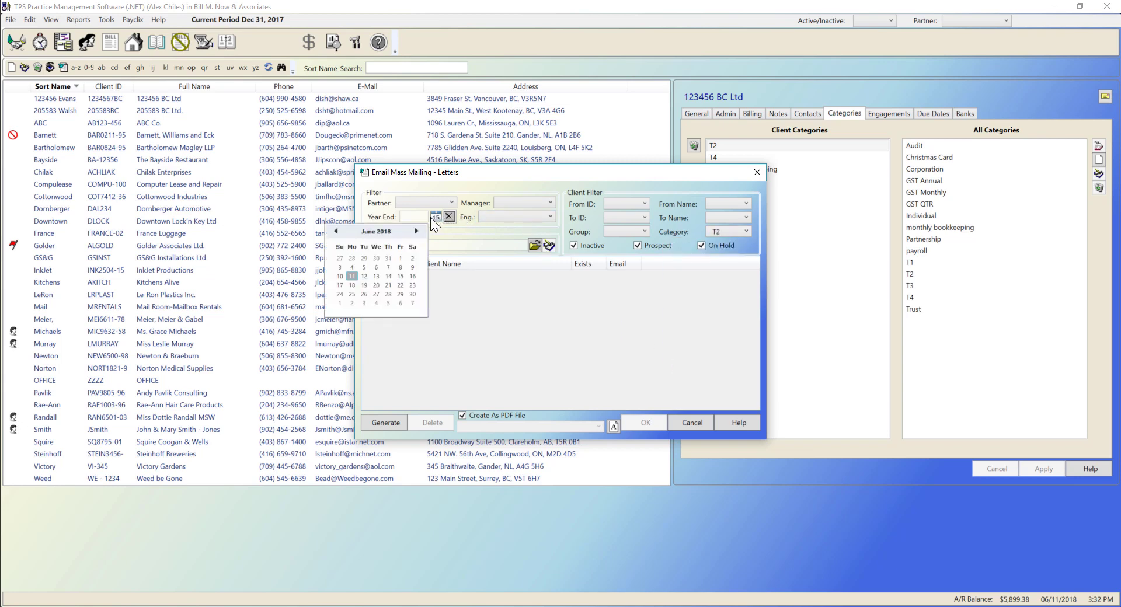
pyautogui.click(377, 231)
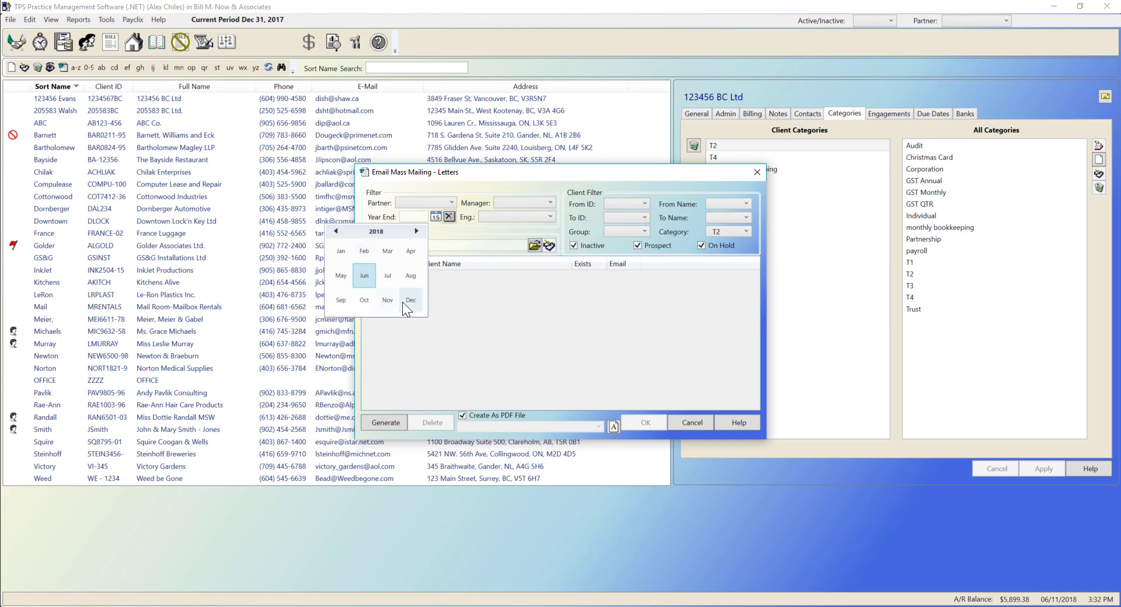
pyautogui.click(407, 305)
pyautogui.click(352, 302)
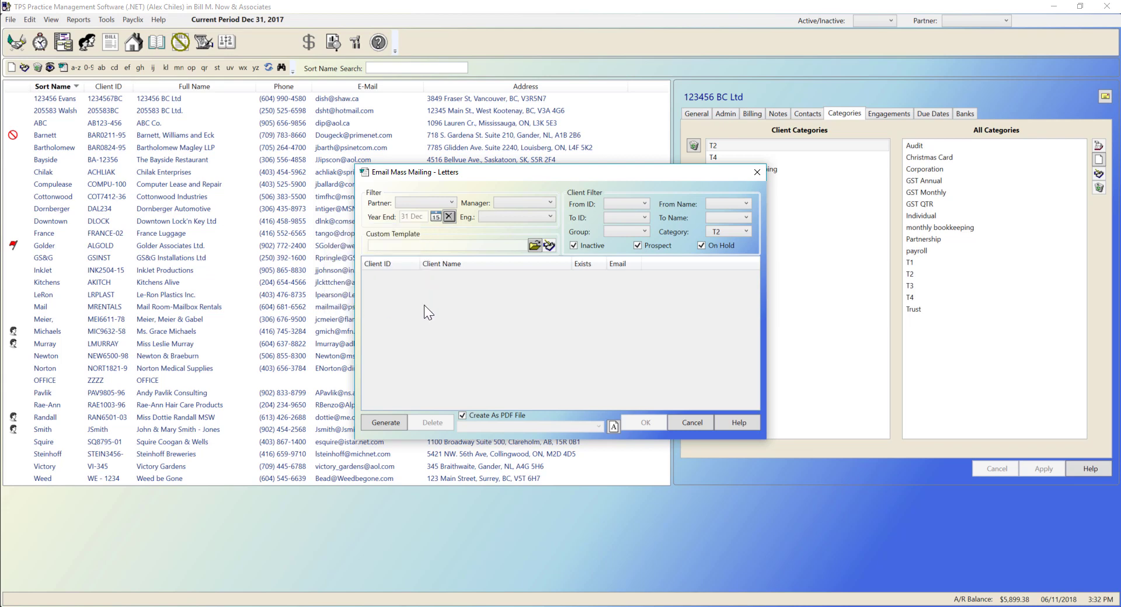
# Step: Use the T2 Corp Year End.dot custom template, generate the mailing's client list, and cancel the mass mailing
pyautogui.click(531, 247)
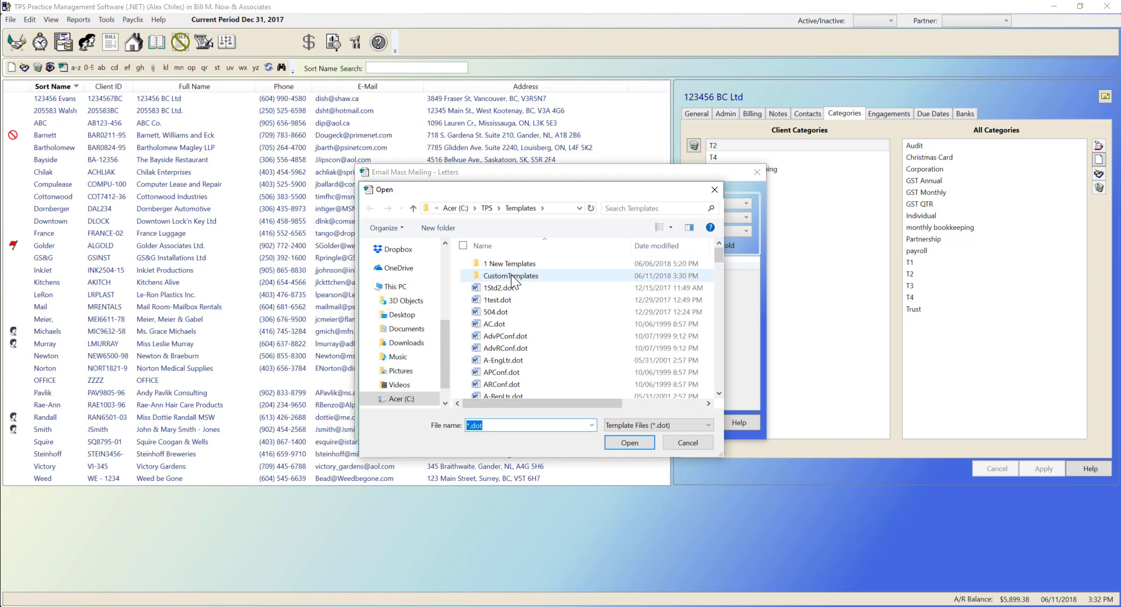
pyautogui.click(510, 275)
pyautogui.doubleClick(510, 275)
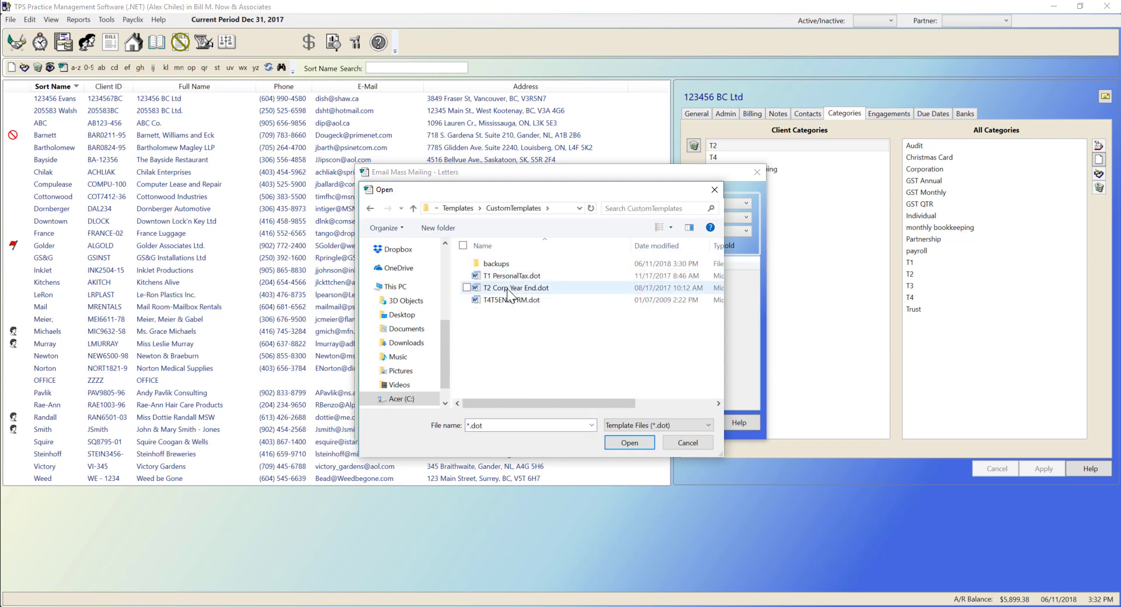
pyautogui.click(507, 288)
pyautogui.click(614, 445)
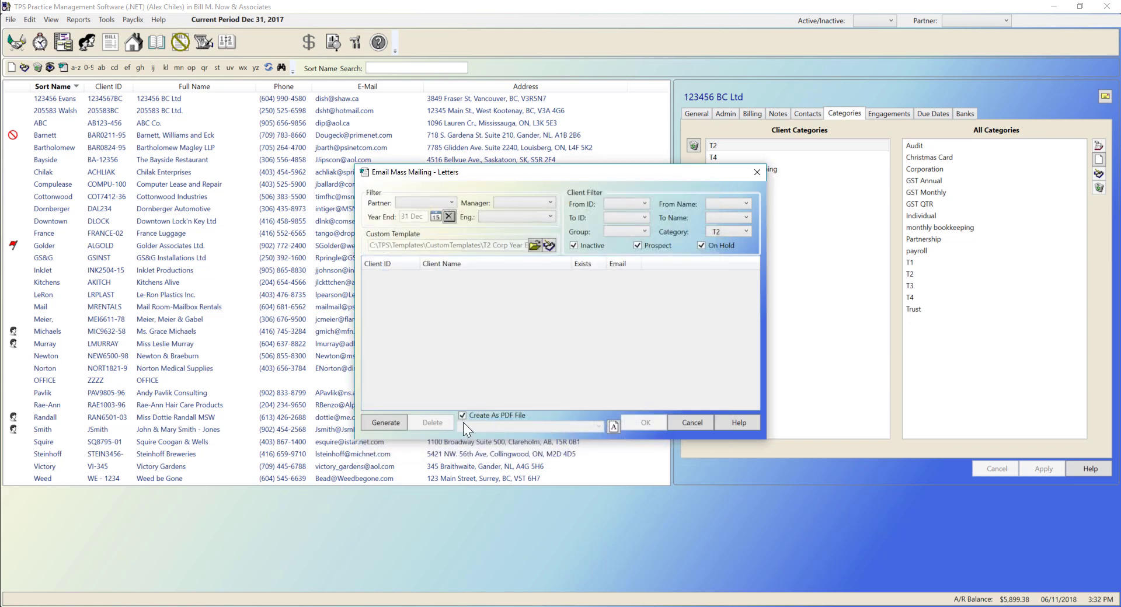
pyautogui.click(390, 421)
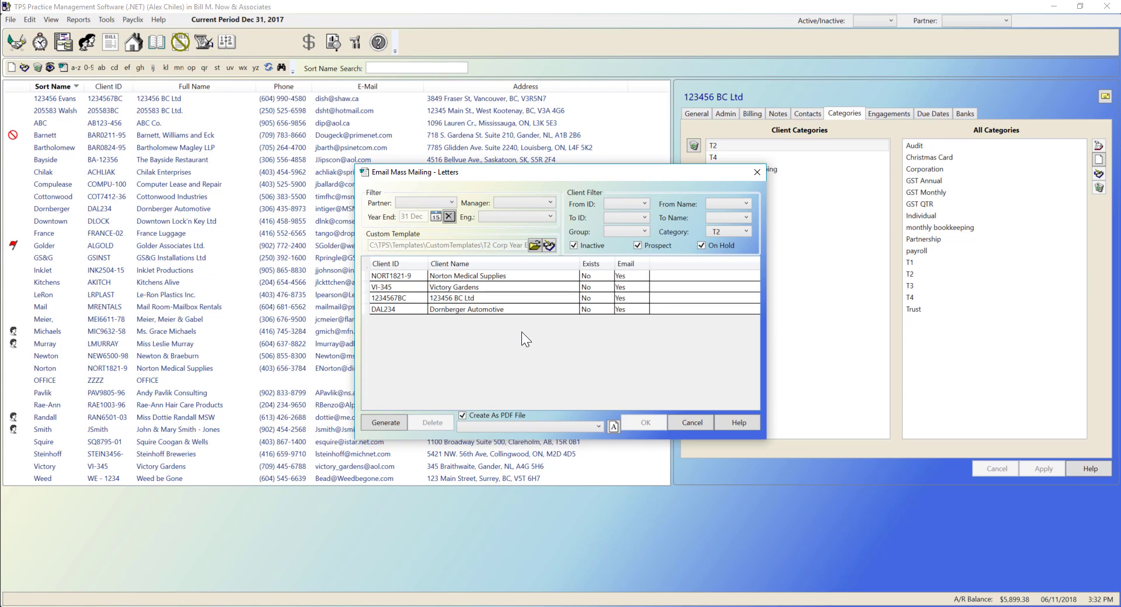
pyautogui.click(692, 422)
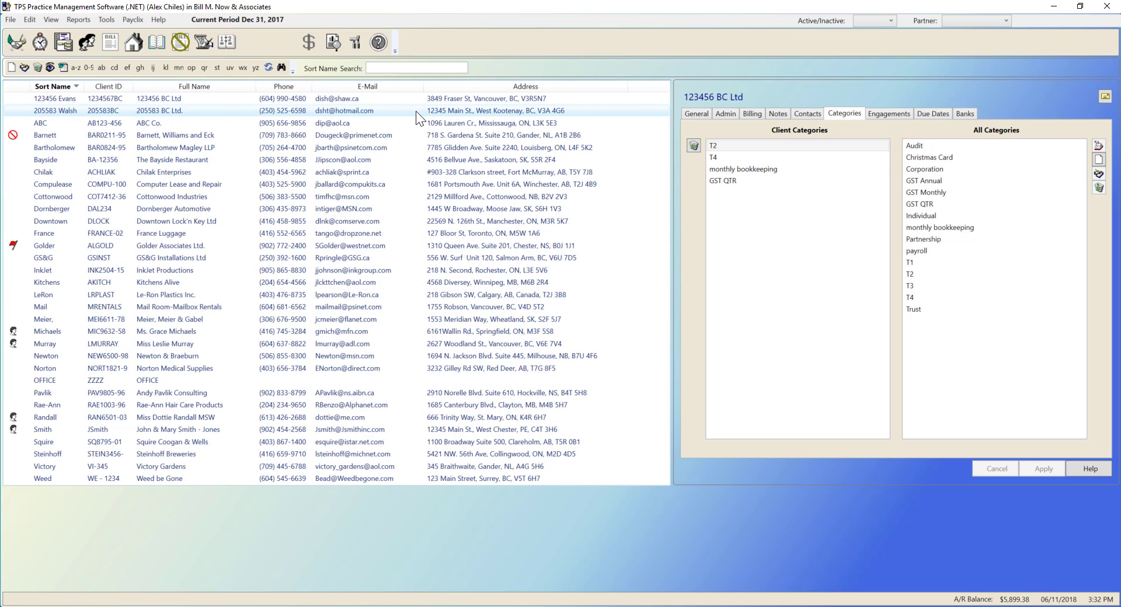
# Step: In the due dates view, mark the four Year End Document request entries as completed on 12/01/2017
pyautogui.click(220, 37)
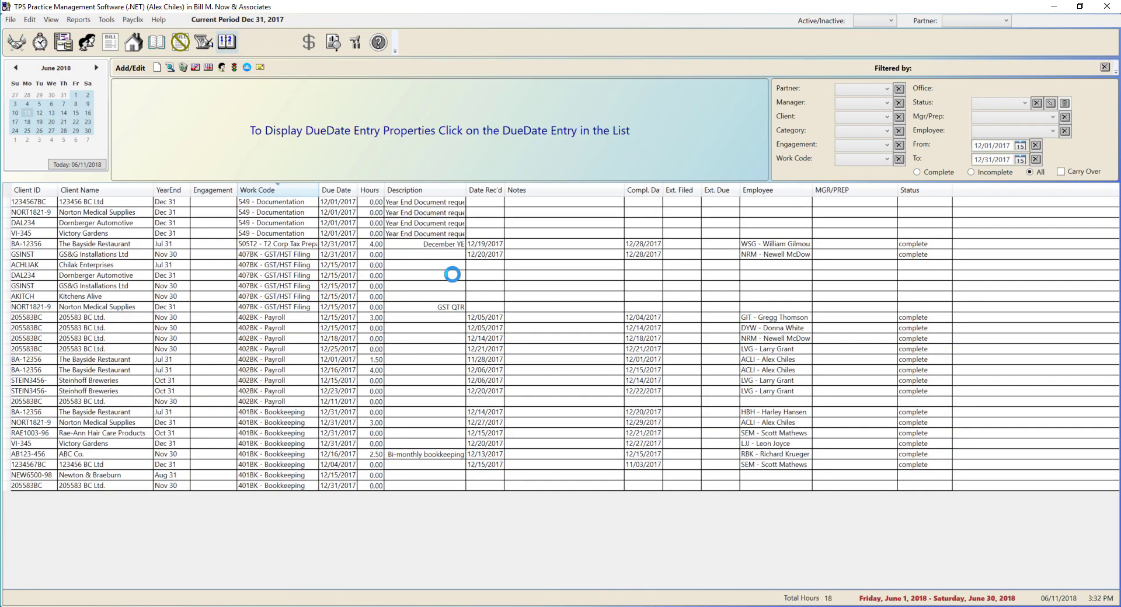
pyautogui.click(456, 204)
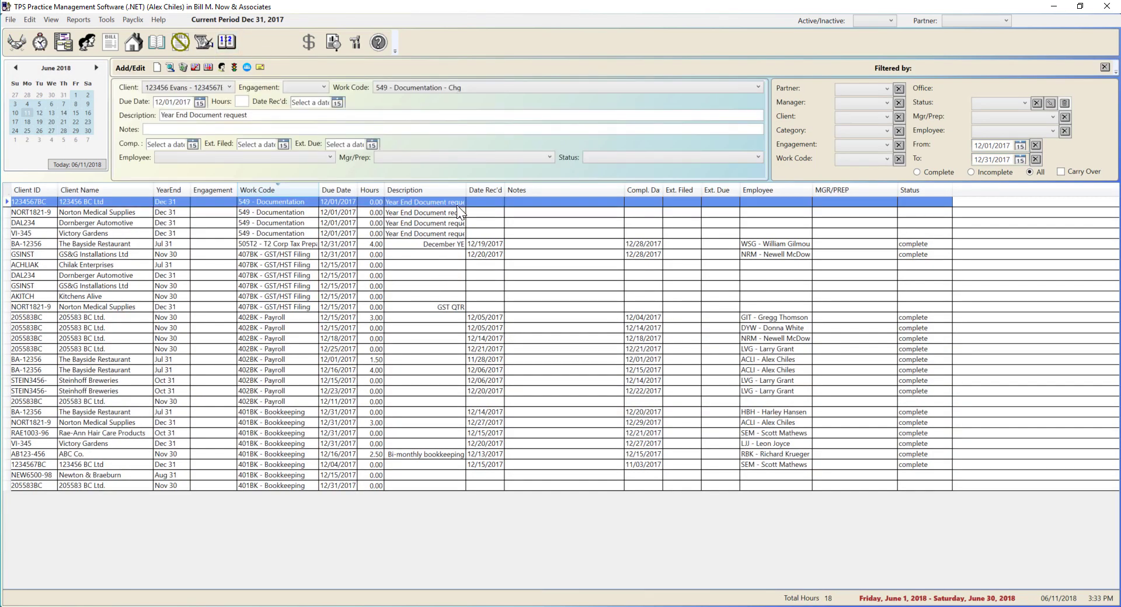
pyautogui.keyDown('shift'); pyautogui.click(461, 232); pyautogui.keyUp('shift')
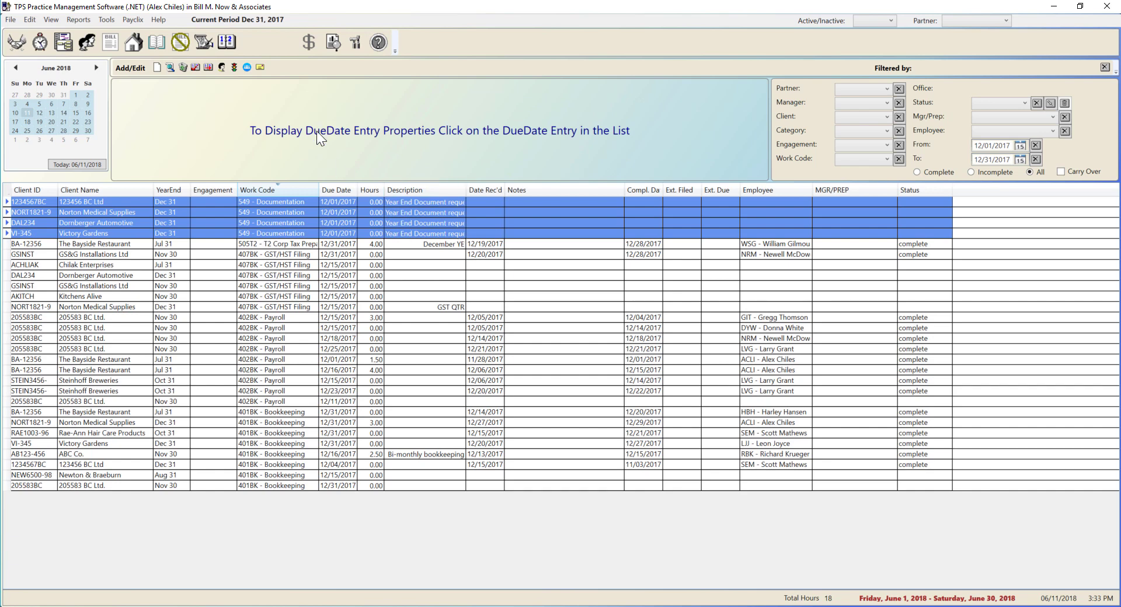
pyautogui.click(196, 68)
# Step: Assign a status to the four selected Documentation due dates
pyautogui.click(233, 69)
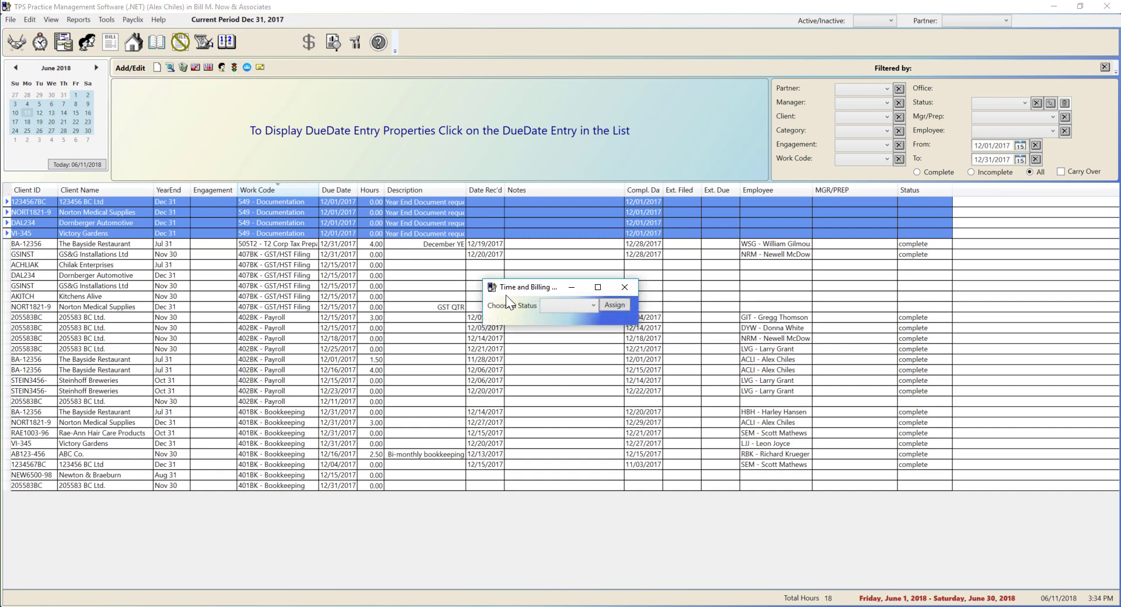
pyautogui.click(548, 307)
pyautogui.click(557, 318)
pyautogui.click(624, 304)
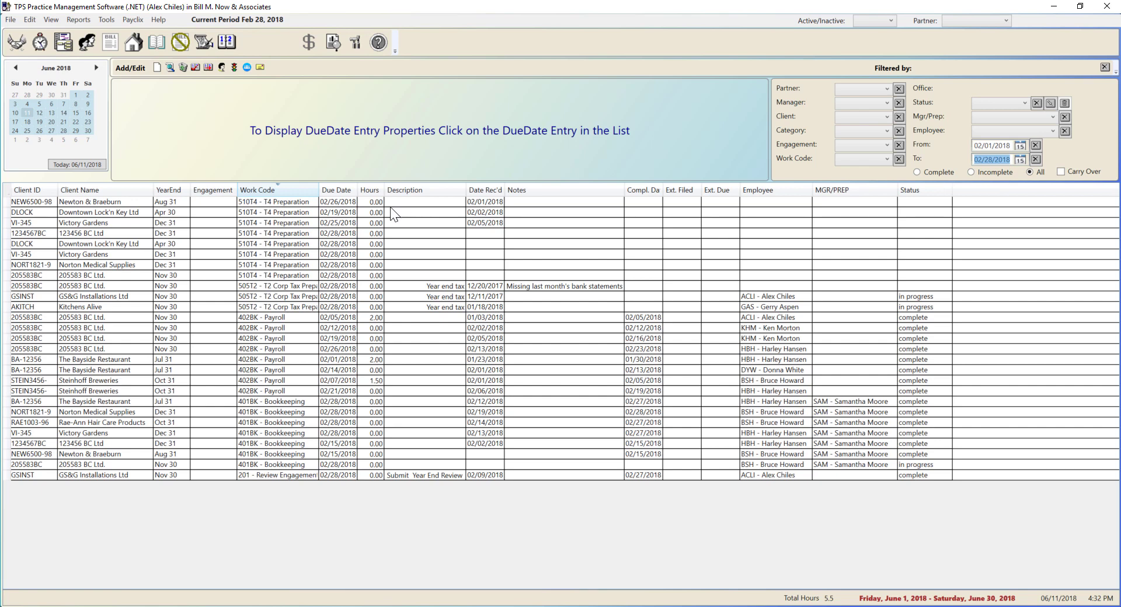
# Step: Assign employee ACLI to the T4 Preparation entries of Newton & Braeburn, Victory Gardens (02/25/2018), 123456 BC Ltd and Downtown Lock'n Key Ltd (02/28/2018)
pyautogui.click(389, 204)
pyautogui.keyDown('ctrl'); pyautogui.click(394, 221); pyautogui.keyUp('ctrl')
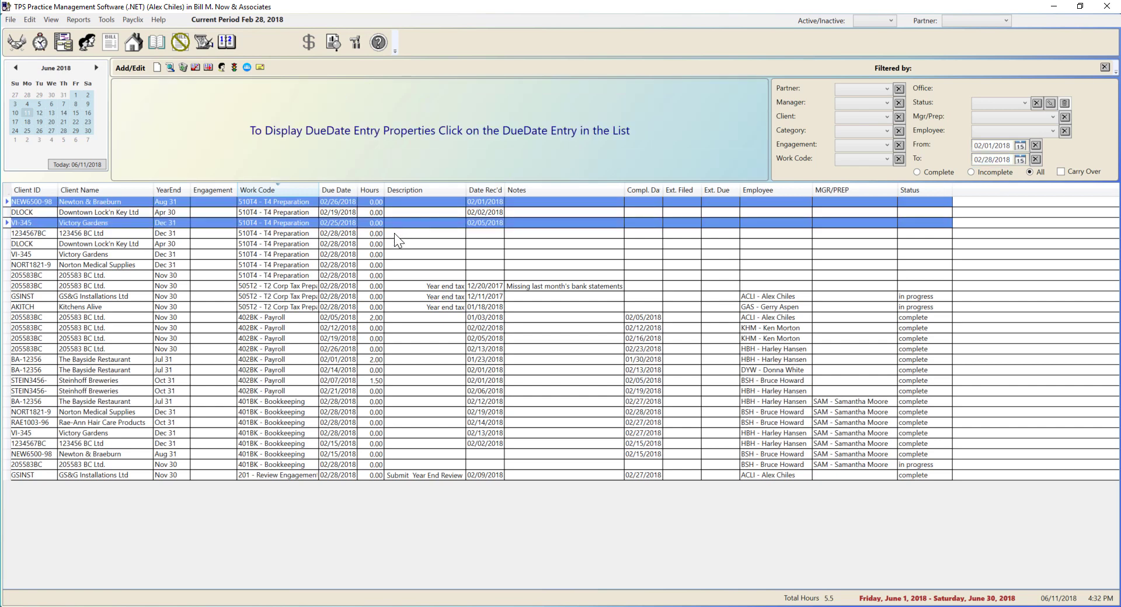
pyautogui.keyDown('ctrl'); pyautogui.click(395, 236); pyautogui.keyUp('ctrl')
pyautogui.keyDown('ctrl'); pyautogui.click(394, 242); pyautogui.keyUp('ctrl')
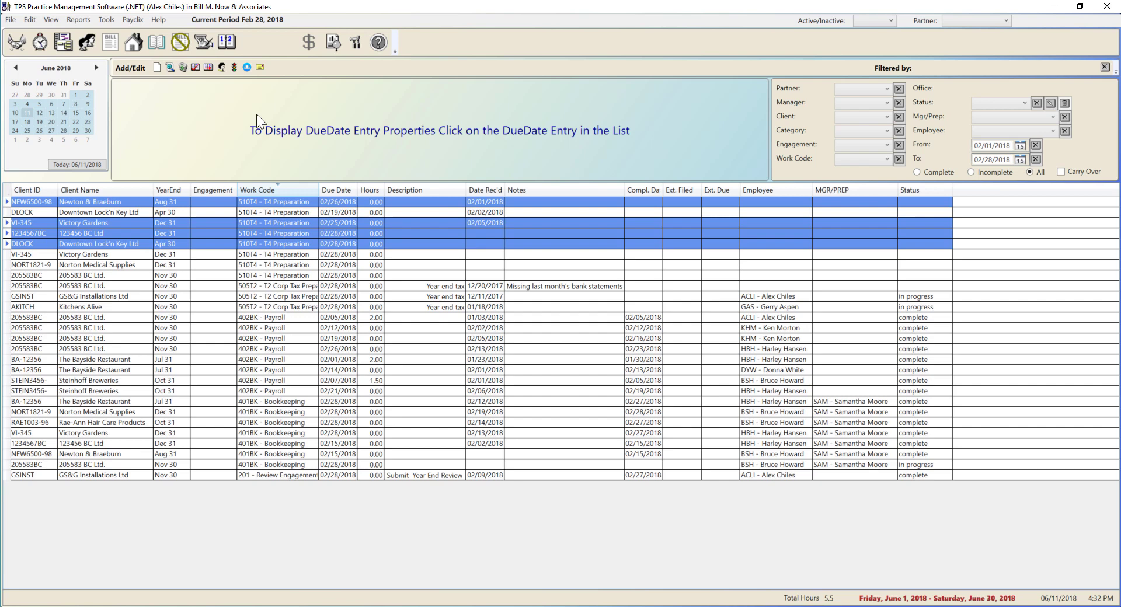
pyautogui.click(220, 70)
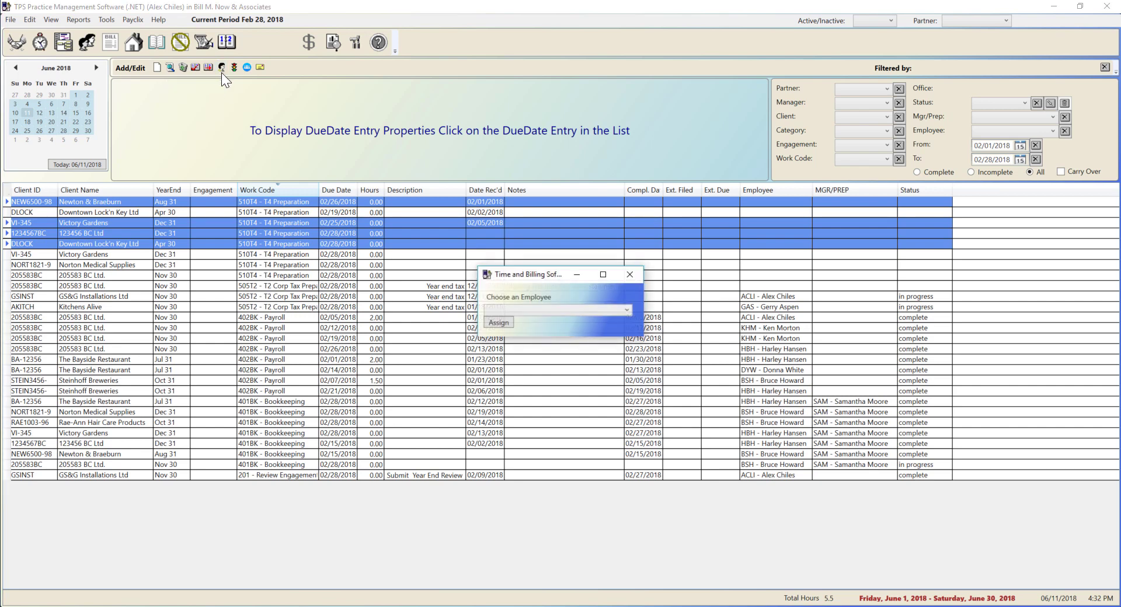
pyautogui.click(516, 308)
pyautogui.click(518, 327)
pyautogui.click(499, 322)
# Step: Assign employee HBH to the T4 Preparation entries of Downtown Lock'n Key Ltd (02/19/2018), Victory Gardens (02/28/2018), Norton Medical Supplies and 205583 BC Ltd
pyautogui.click(479, 211)
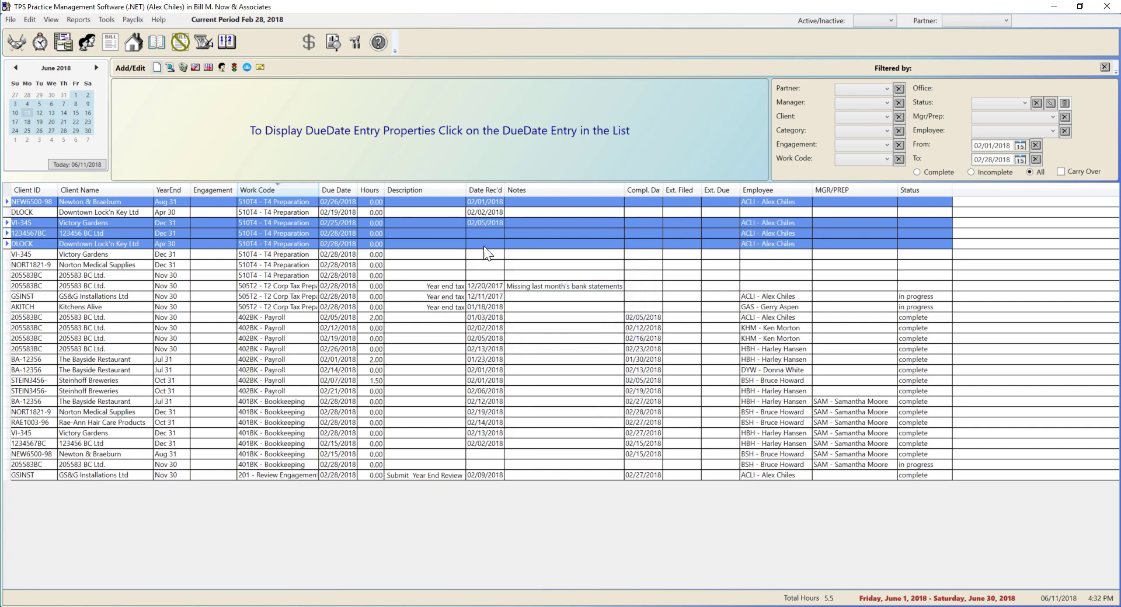
pyautogui.keyDown('ctrl'); pyautogui.click(486, 256); pyautogui.keyUp('ctrl')
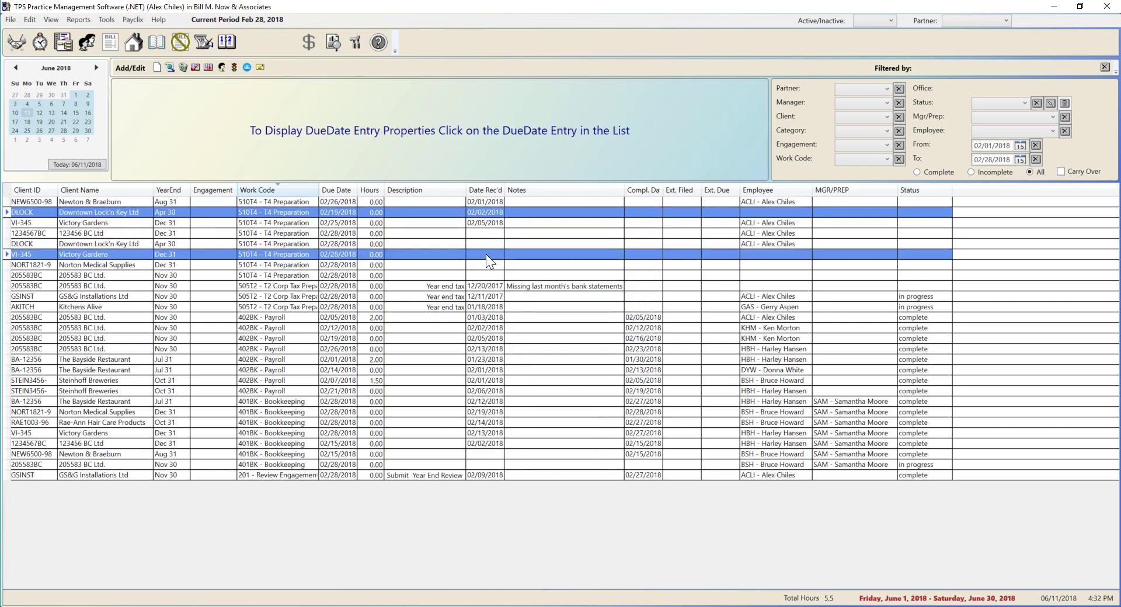
pyautogui.keyDown('ctrl'); pyautogui.click(488, 266); pyautogui.keyUp('ctrl')
pyautogui.keyDown('ctrl'); pyautogui.click(488, 273); pyautogui.keyUp('ctrl')
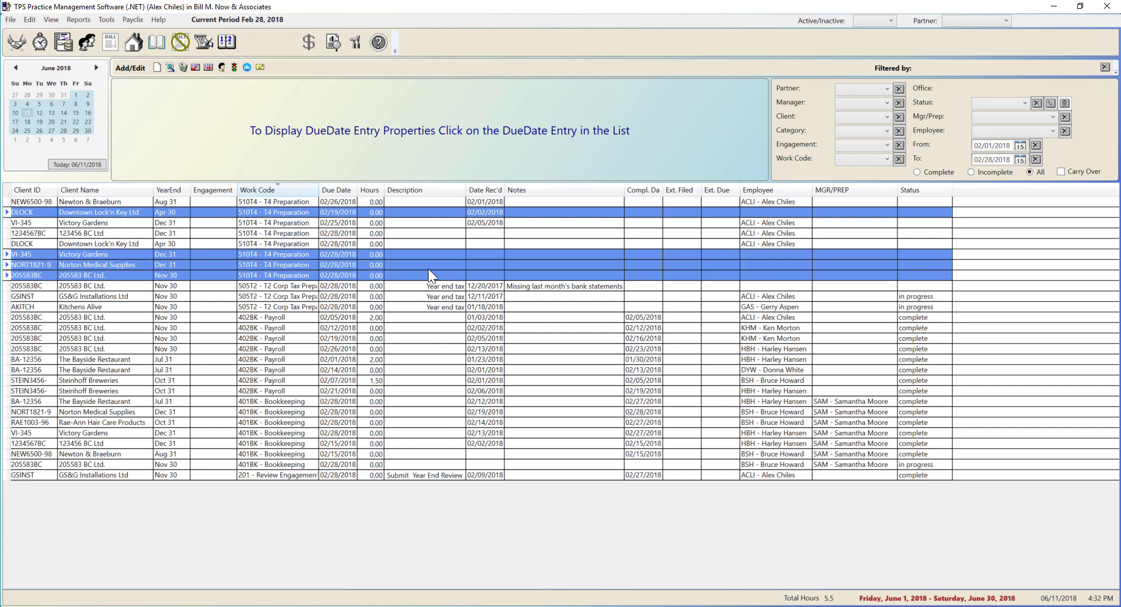
pyautogui.click(221, 68)
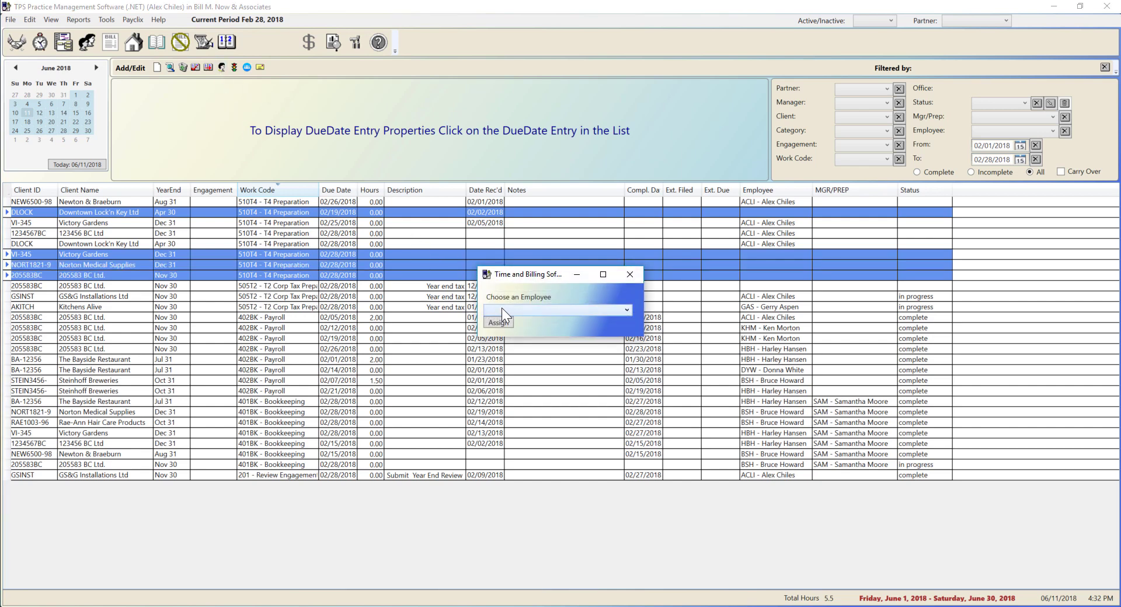
pyautogui.click(502, 309)
pyautogui.click(519, 383)
pyautogui.click(500, 323)
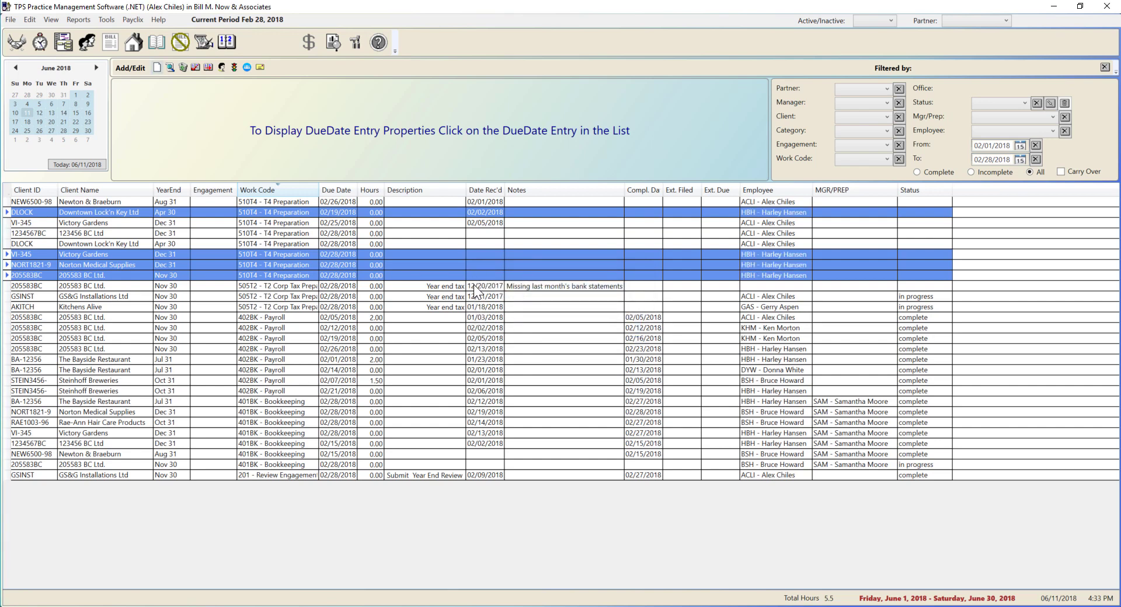
# Step: Review the date received and the full note of 205583 BC Ltd.'s T2 Corp Tax Preparation due date
pyautogui.click(473, 285)
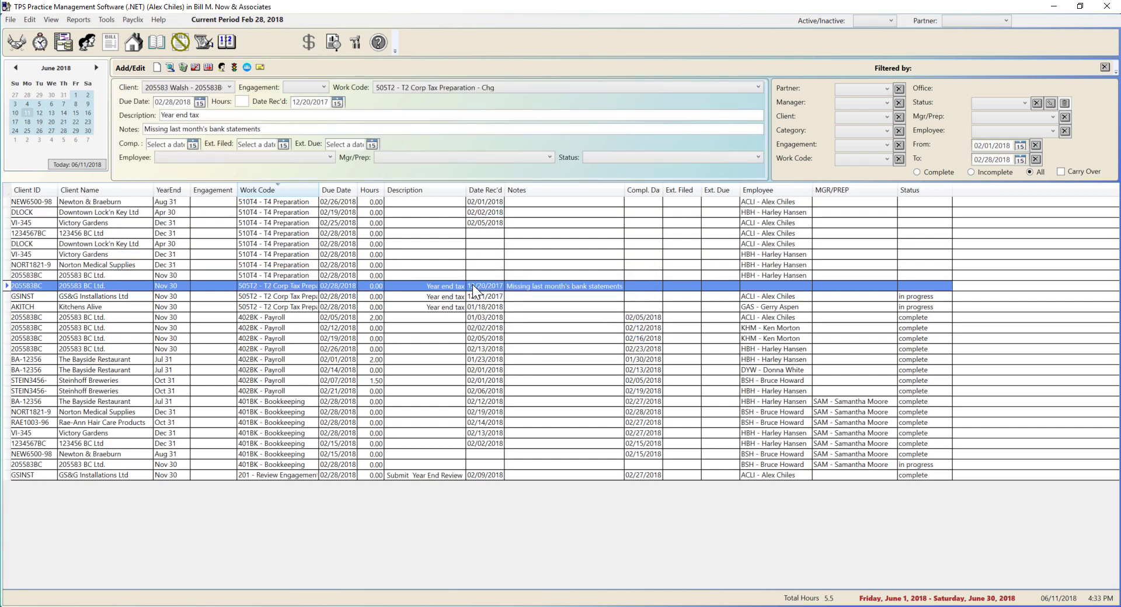
pyautogui.click(337, 103)
pyautogui.click(337, 103)
pyautogui.doubleClick(358, 133)
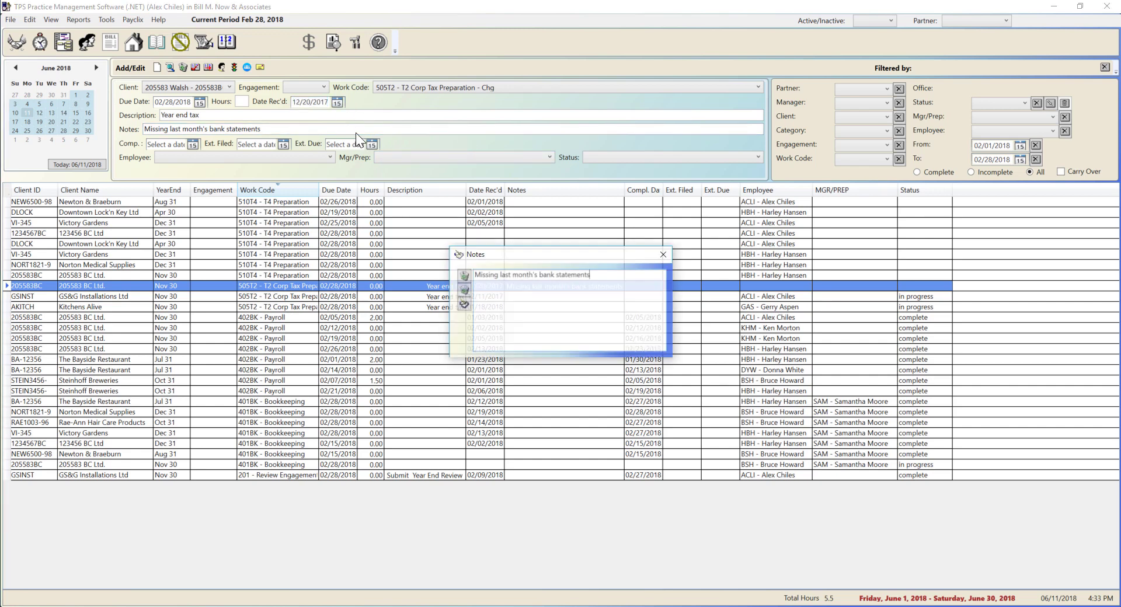
pyautogui.moveTo(595, 276); pyautogui.dragTo(465, 265)
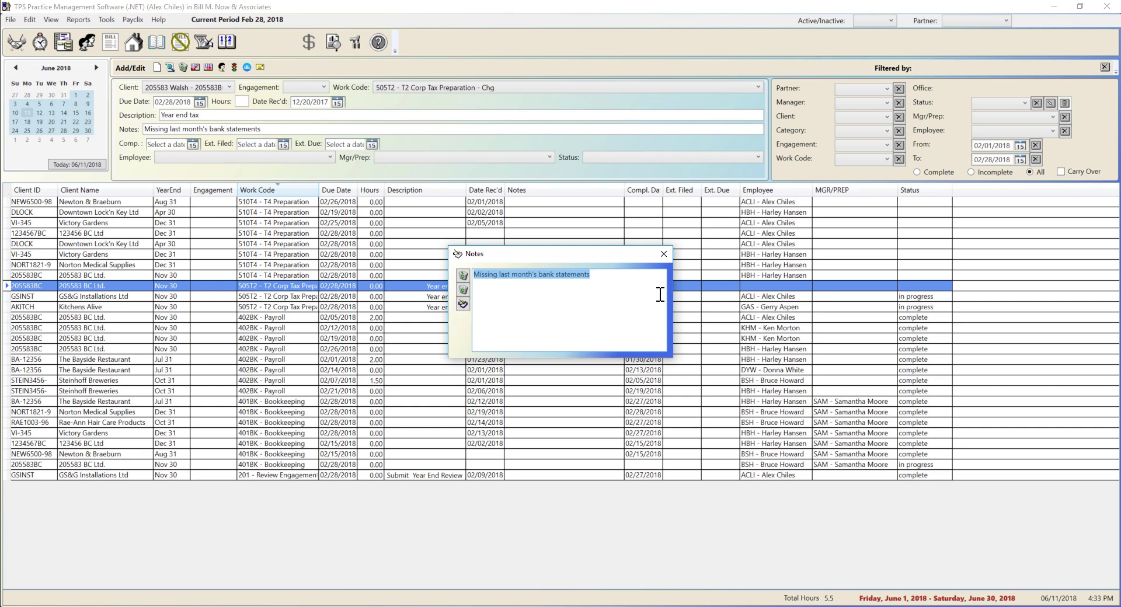
pyautogui.click(663, 253)
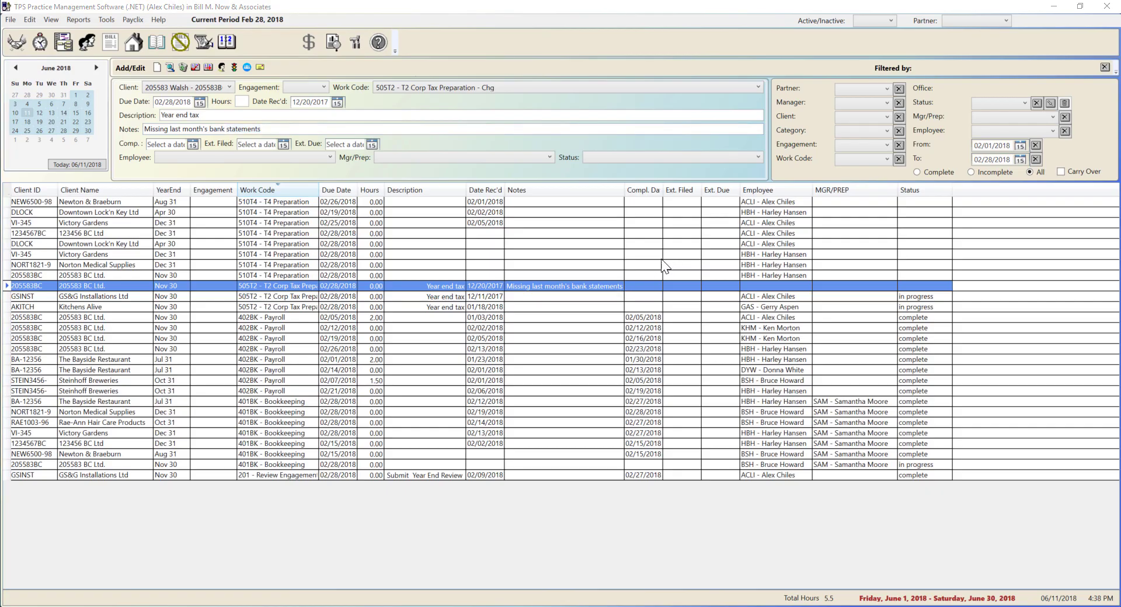
# Step: Open the client log of 205583 BC Ltd. and review the note about the missing bank statements
pyautogui.rightClick(631, 286)
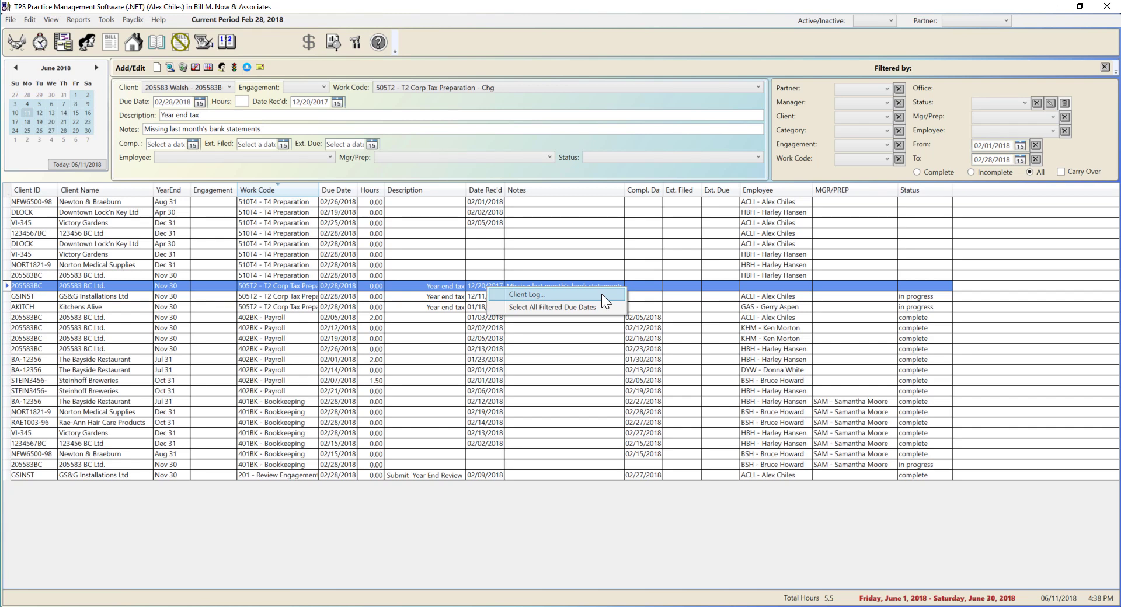
pyautogui.click(601, 294)
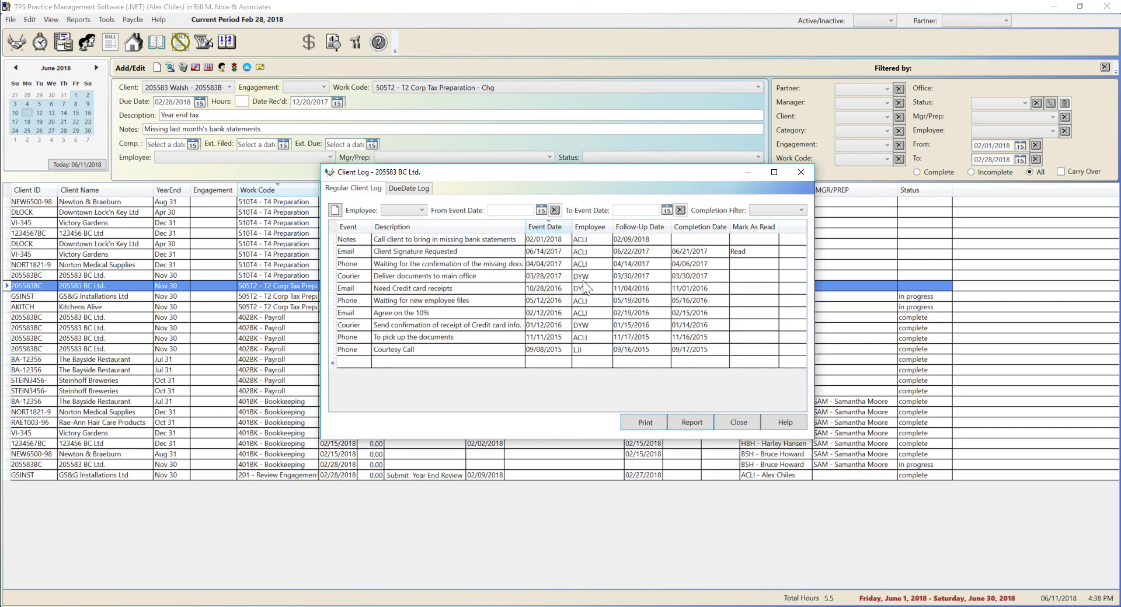
pyautogui.click(517, 240)
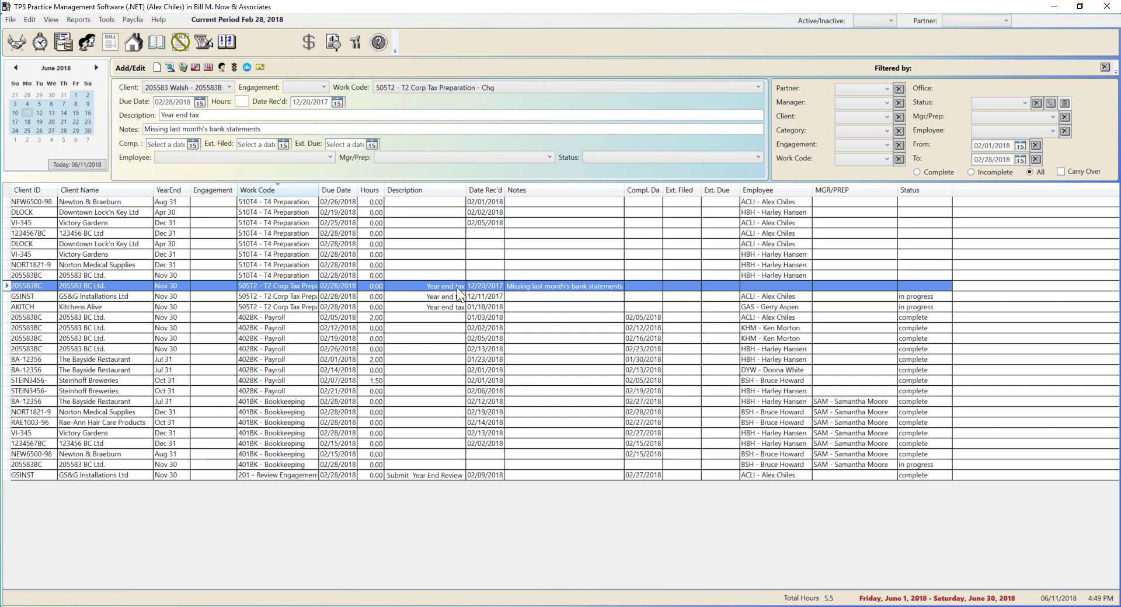
# Step: Set the extension due date of 205583 BC Ltd.'s T2 Corp Tax Preparation to 05/31/2018 and check the entry in the May 2018 due dates
pyautogui.click(373, 146)
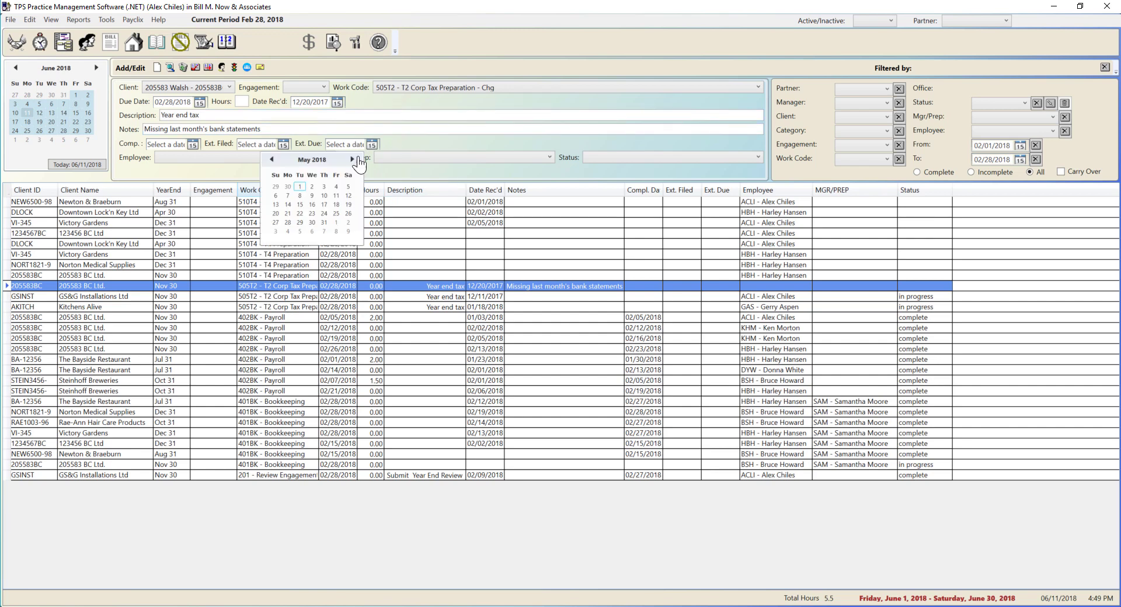
pyautogui.click(323, 223)
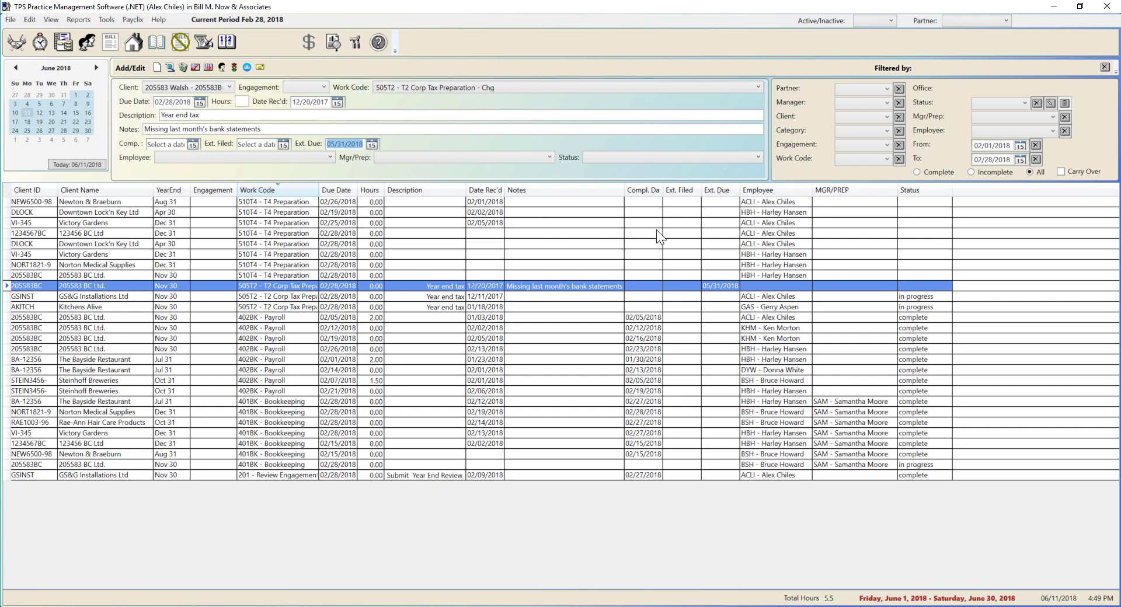
pyautogui.click(1018, 145)
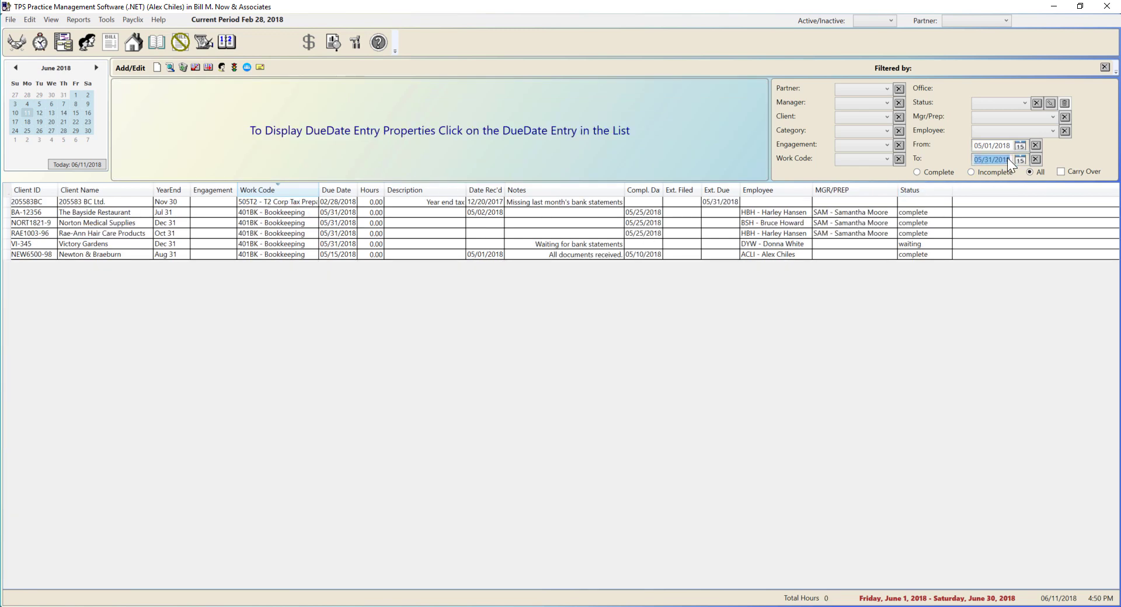
pyautogui.click(570, 201)
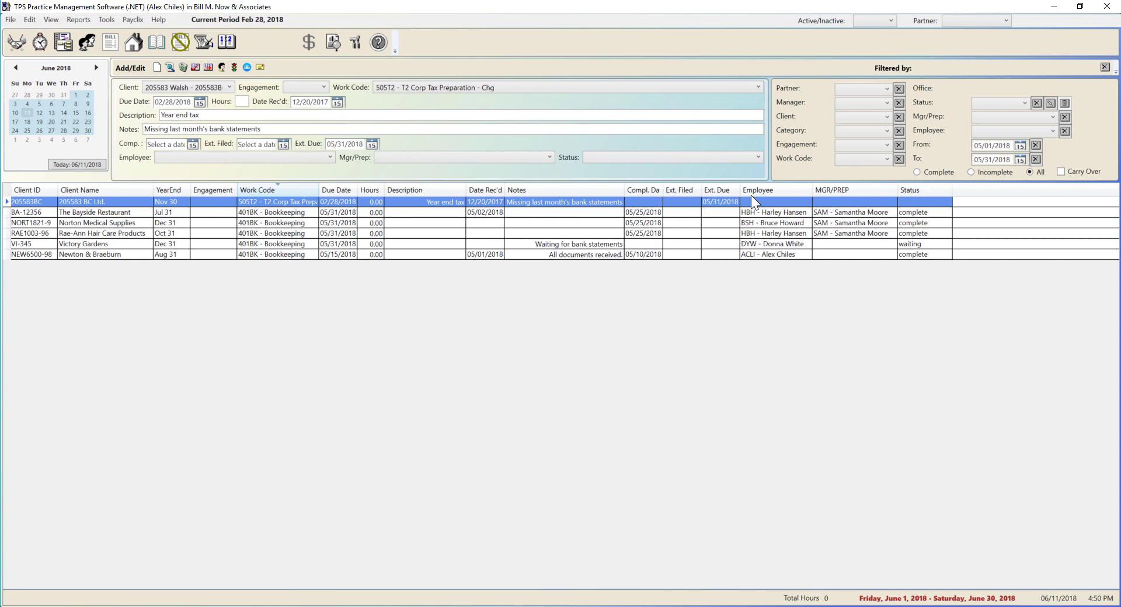
pyautogui.scroll(-3, 1003, 149)
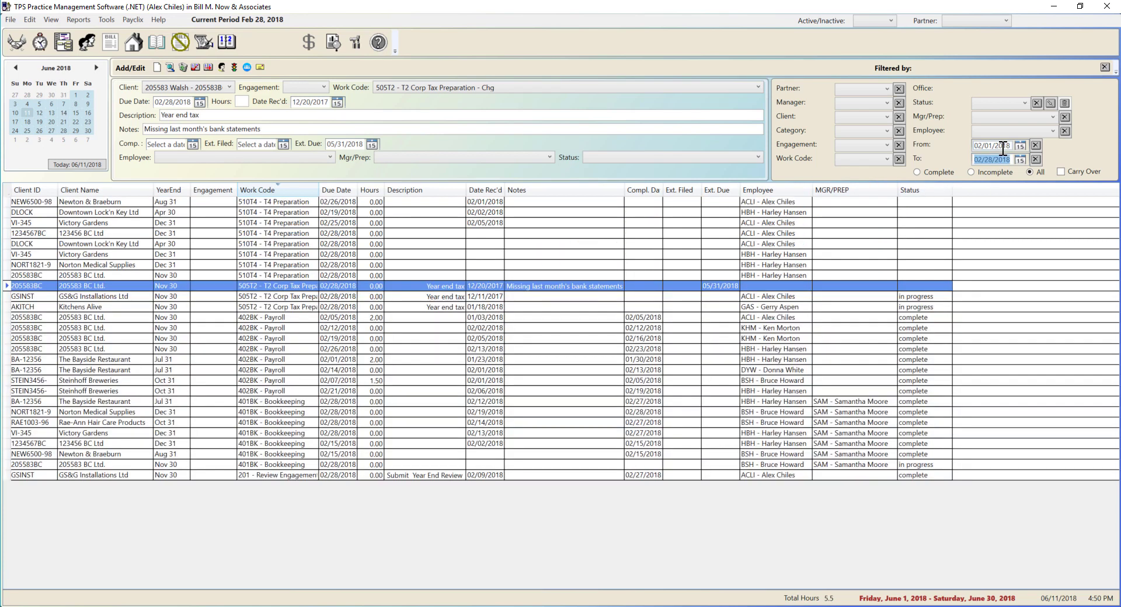
# Step: Assign employee ACLI and the status "waiting" to 205583 BC Ltd.'s T2 Corp Tax Preparation due date
pyautogui.click(310, 156)
pyautogui.click(268, 168)
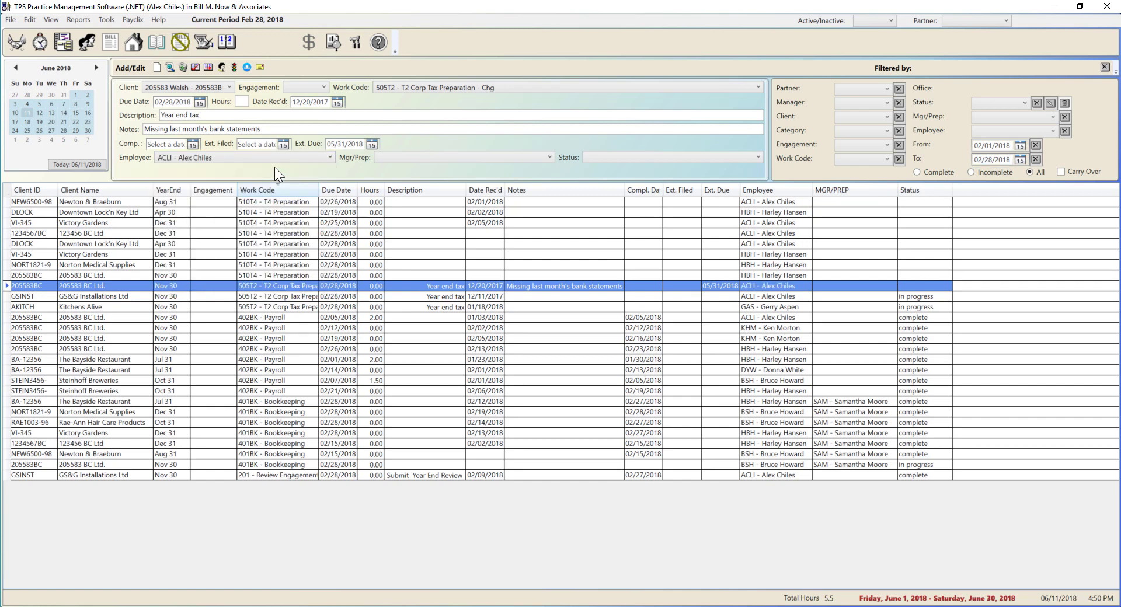
pyautogui.click(607, 156)
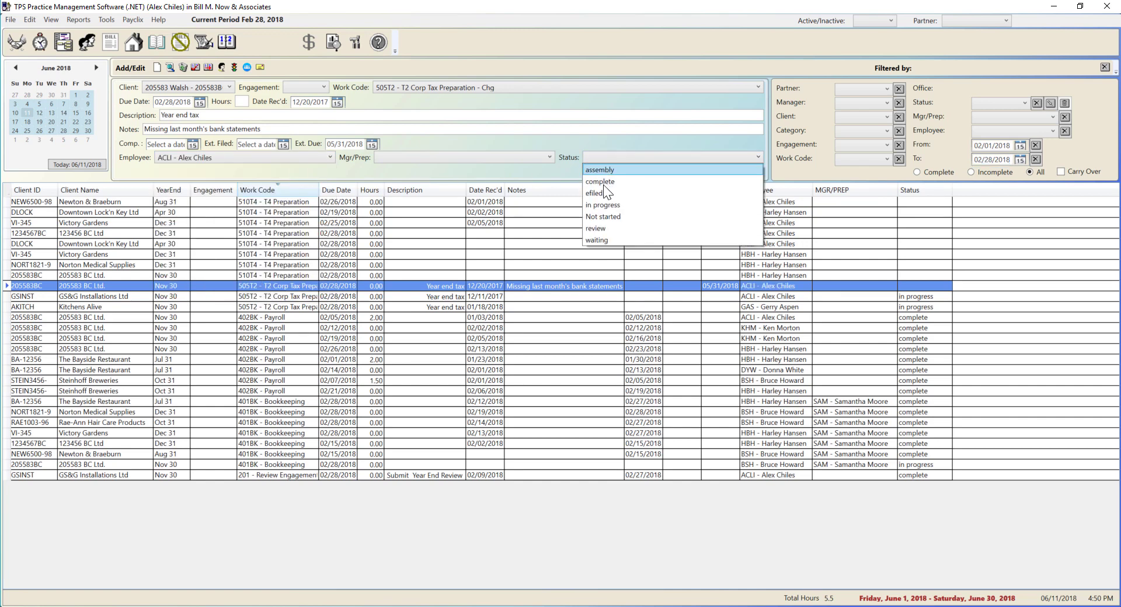
pyautogui.click(600, 241)
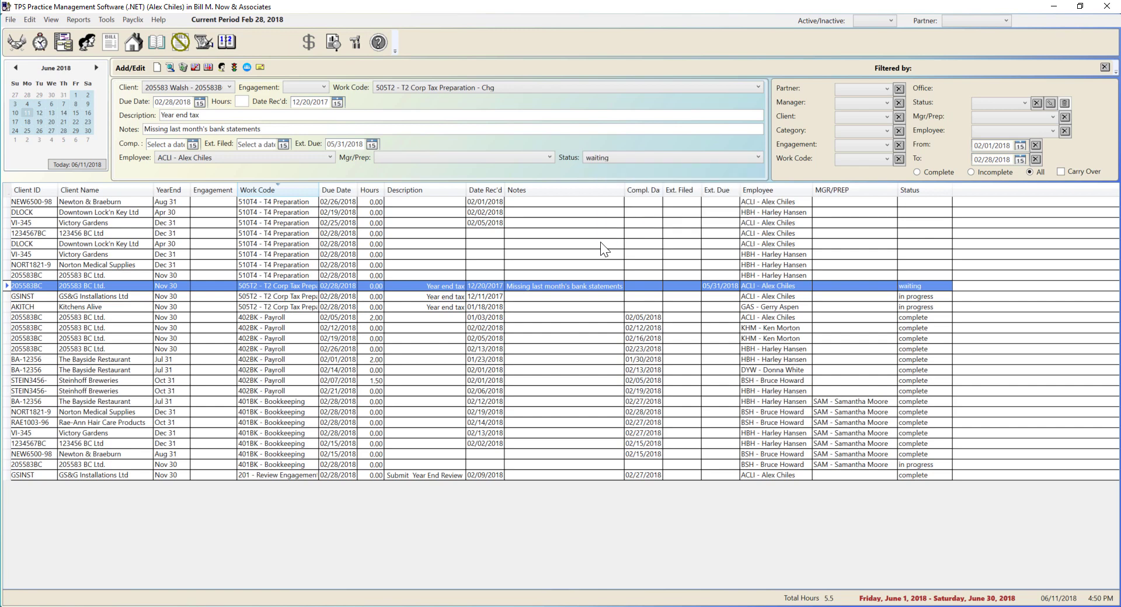
pyautogui.click(266, 144)
# Step: Review the employee and manager/preparer assignments on the Bookkeeping entries of The Bayside Restaurant, Rae-Ann Hair Care Products and Norton Medical Supplies
pyautogui.click(745, 403)
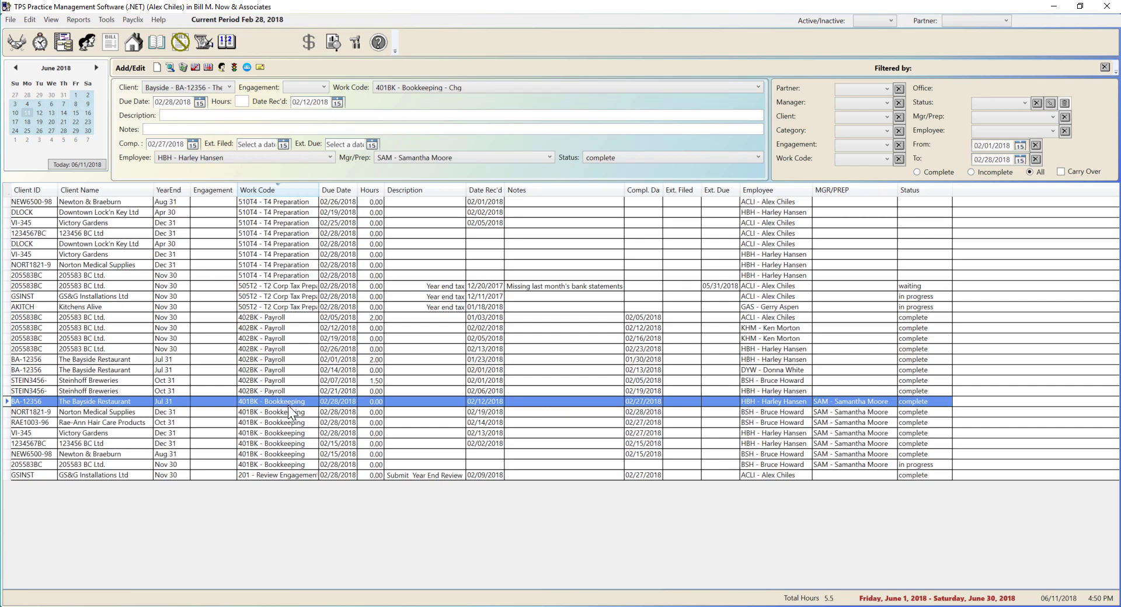
pyautogui.click(425, 158)
pyautogui.click(435, 161)
pyautogui.click(780, 428)
pyautogui.click(786, 422)
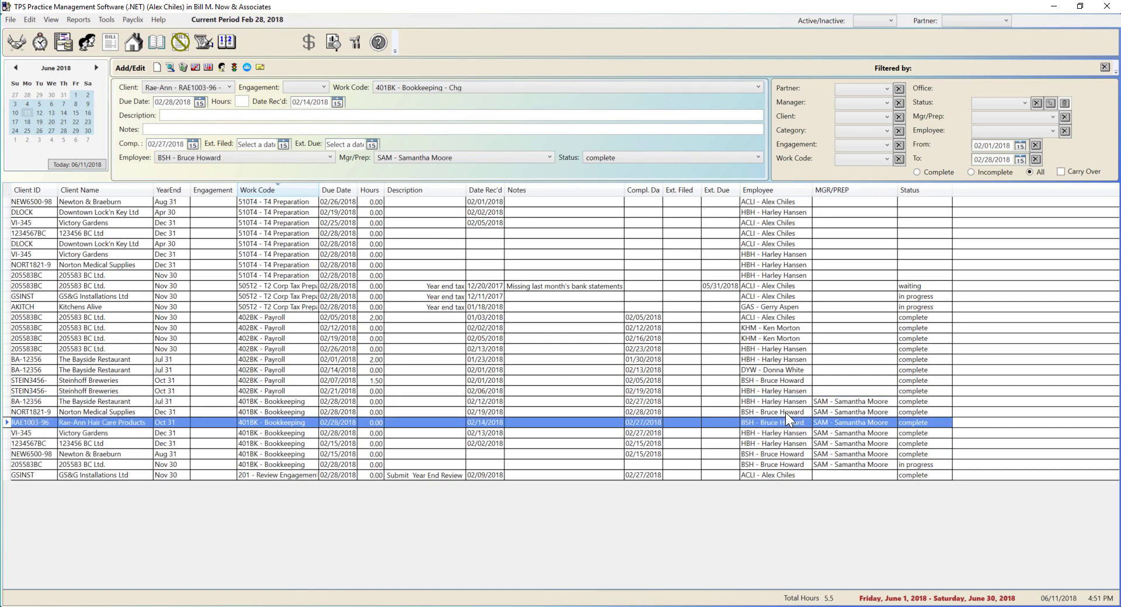
pyautogui.click(785, 412)
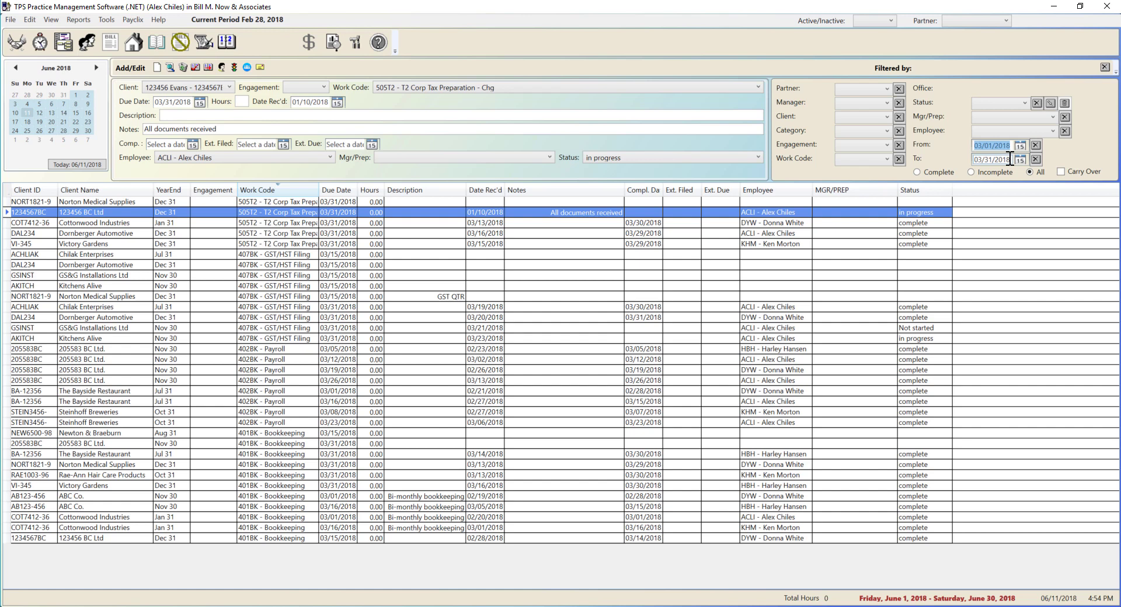
# Step: Review the note, date received and employee of 123456 BC Ltd's T2 Corp Tax Preparation entry in the March 2018 due dates
pyautogui.moveTo(1009, 158); pyautogui.dragTo(981, 164)
pyautogui.click(578, 213)
pyautogui.click(309, 102)
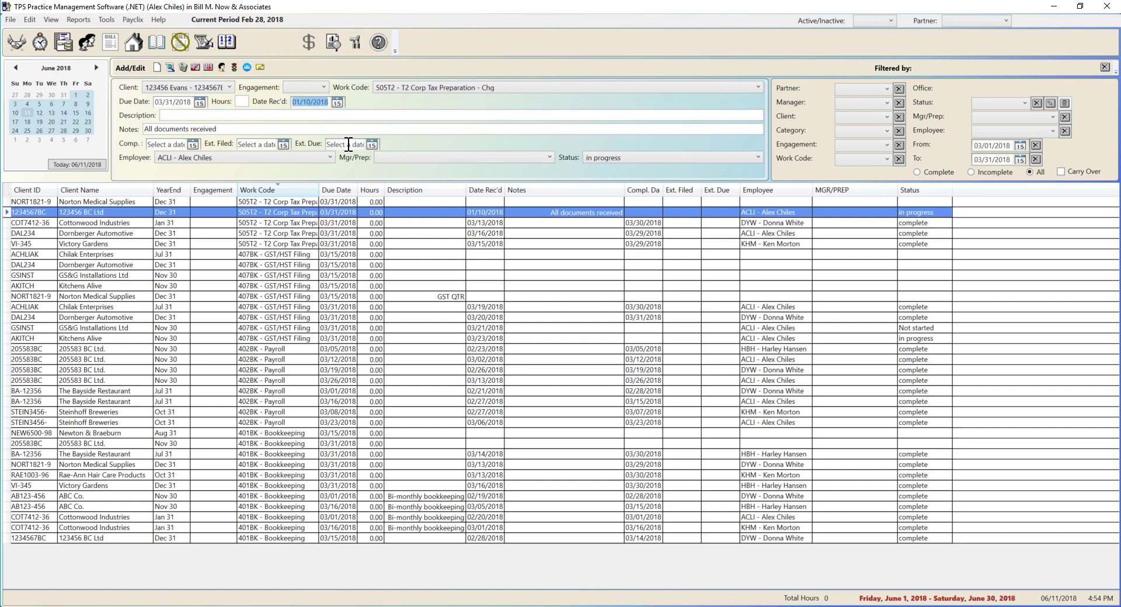
pyautogui.click(303, 157)
pyautogui.click(304, 158)
# Step: Filter the March 2018 due dates to employee ACLI's incomplete work, and restore the list to all entries of all employees
pyautogui.click(983, 131)
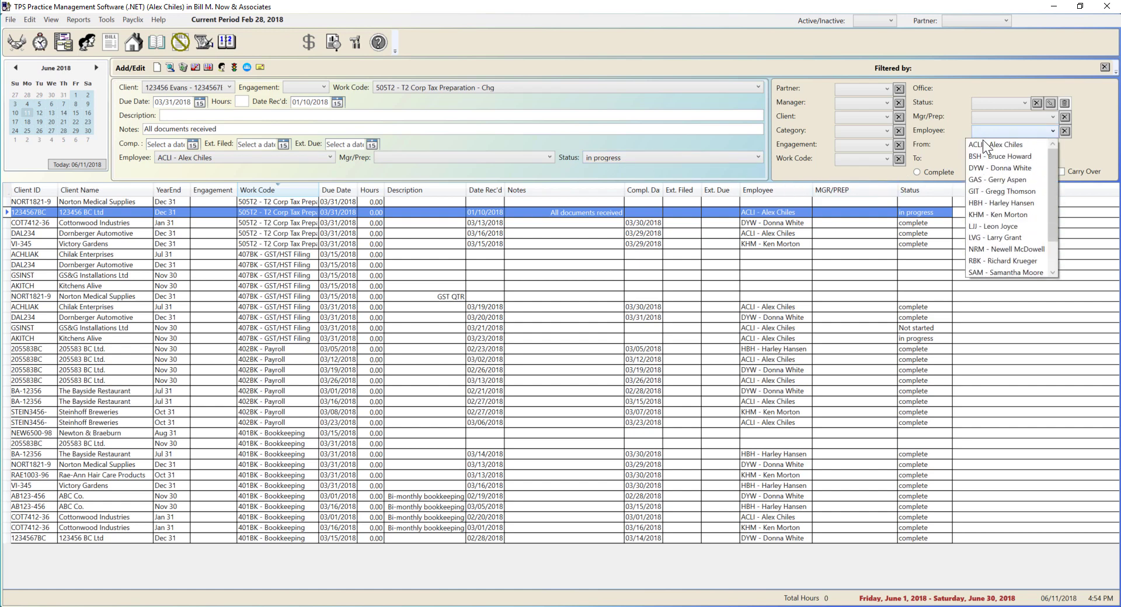
pyautogui.click(982, 143)
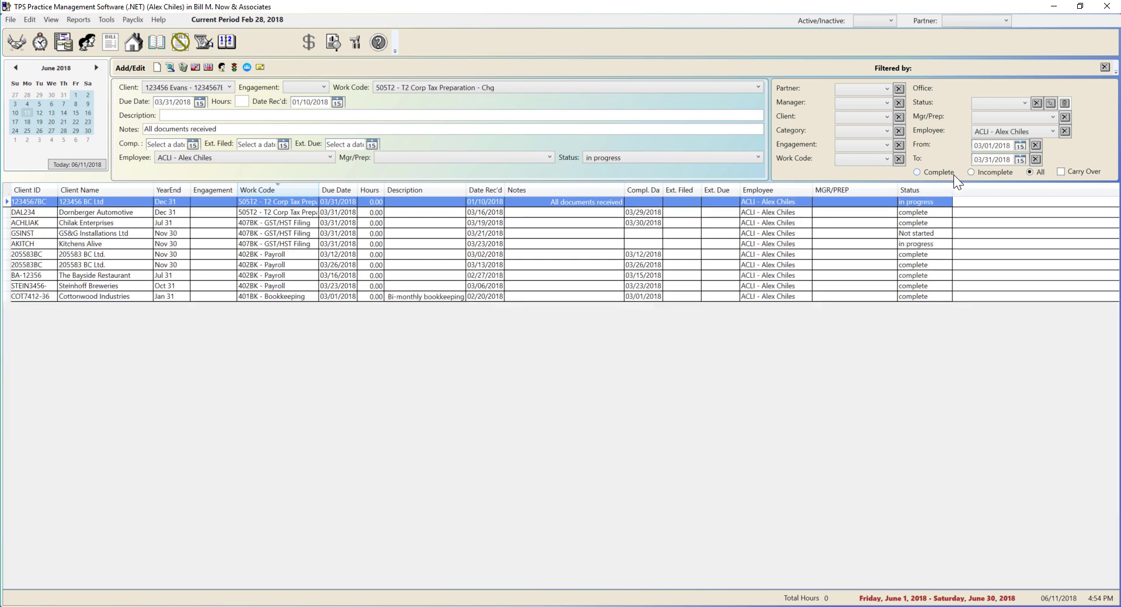
pyautogui.click(971, 172)
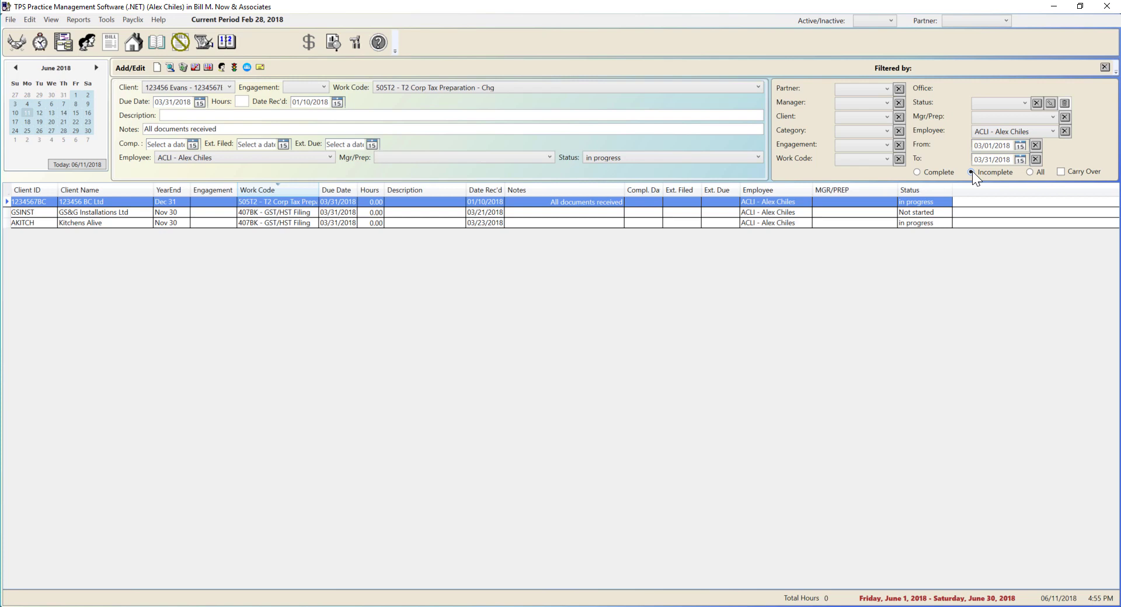
pyautogui.click(1030, 172)
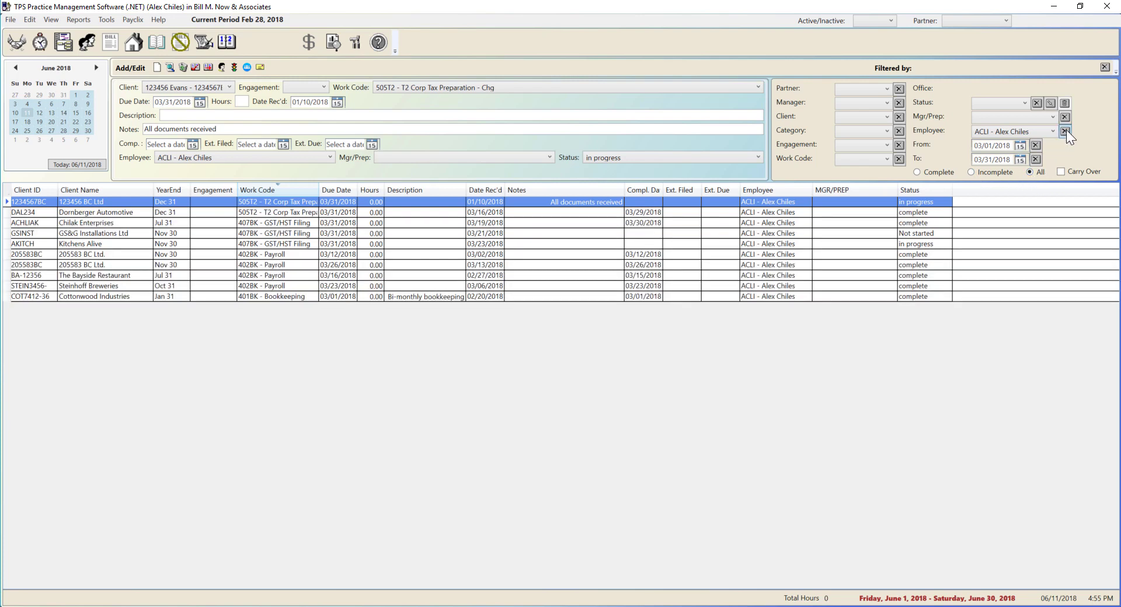
pyautogui.click(1065, 130)
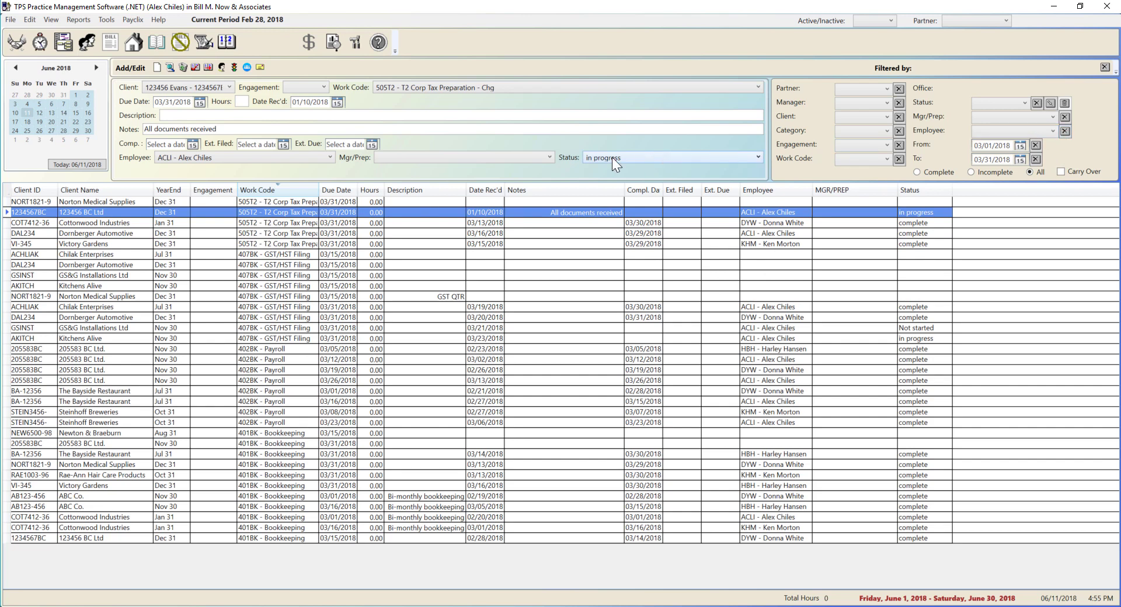
# Step: Assign employee DYW and the status "review" to 123456 BC Ltd's T2 Corp Tax Preparation due date
pyautogui.click(318, 165)
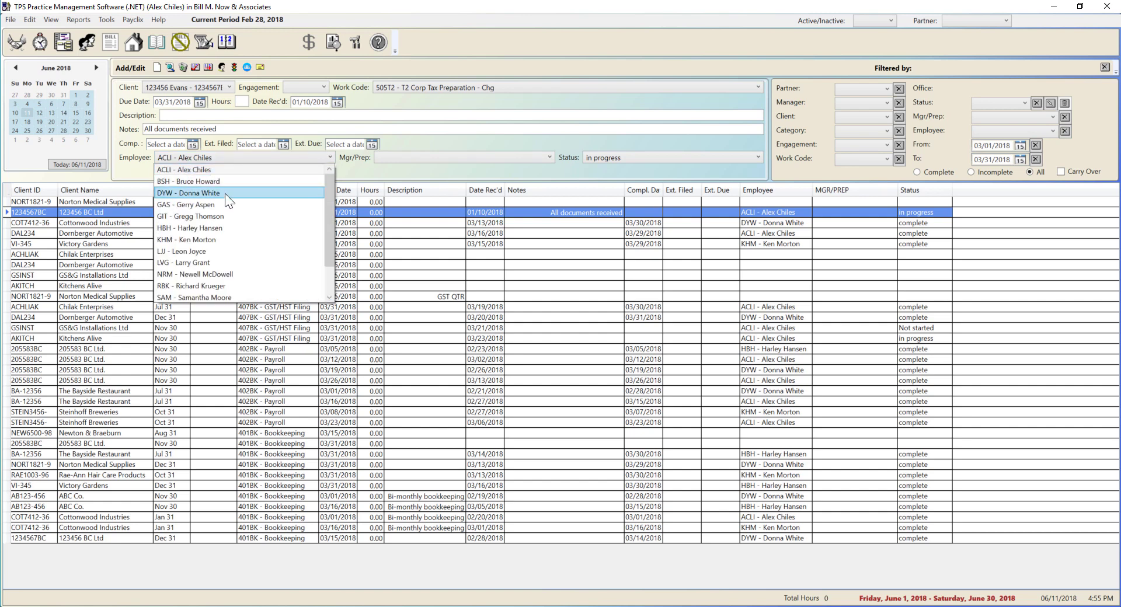
pyautogui.click(226, 193)
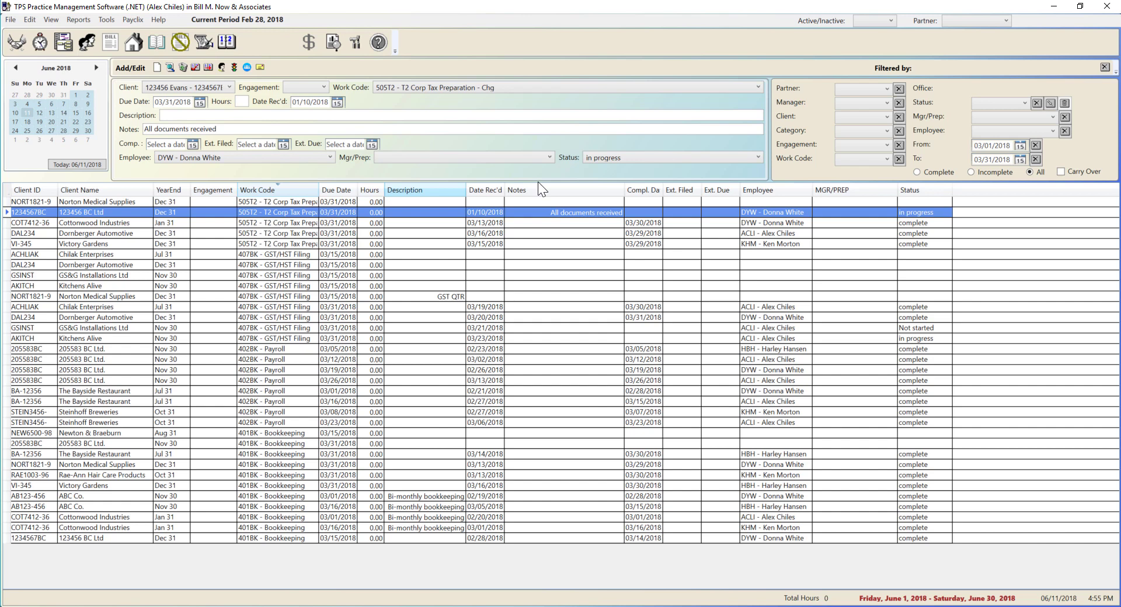
pyautogui.click(616, 156)
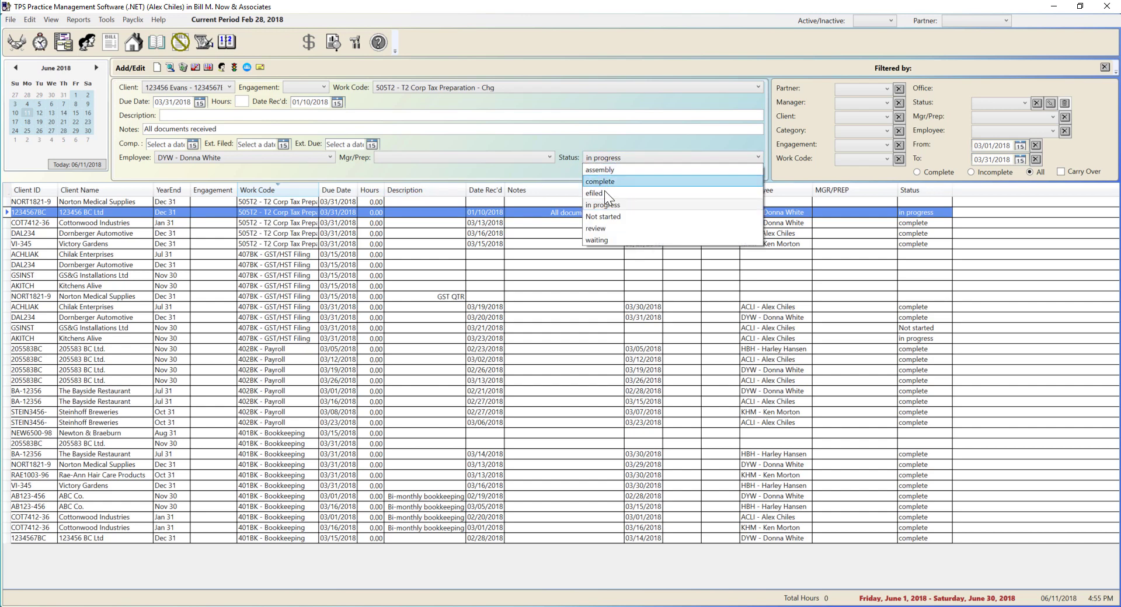
pyautogui.click(593, 229)
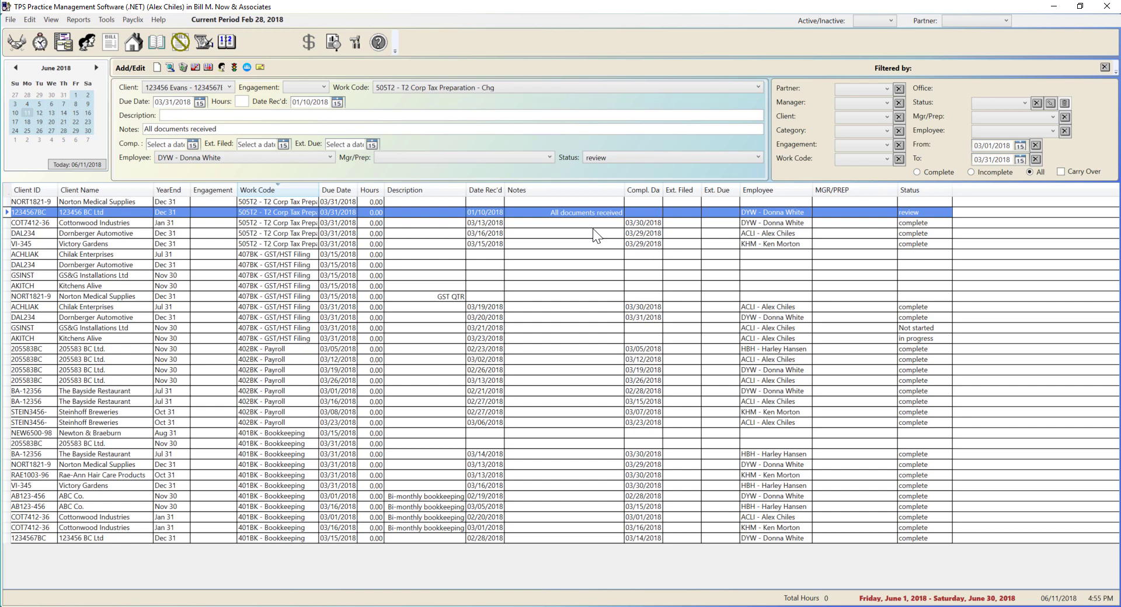
# Step: Reassign 123456 BC Ltd's T2 Corp Tax Preparation due date to employee GAS with the status "assembly"
pyautogui.click(330, 159)
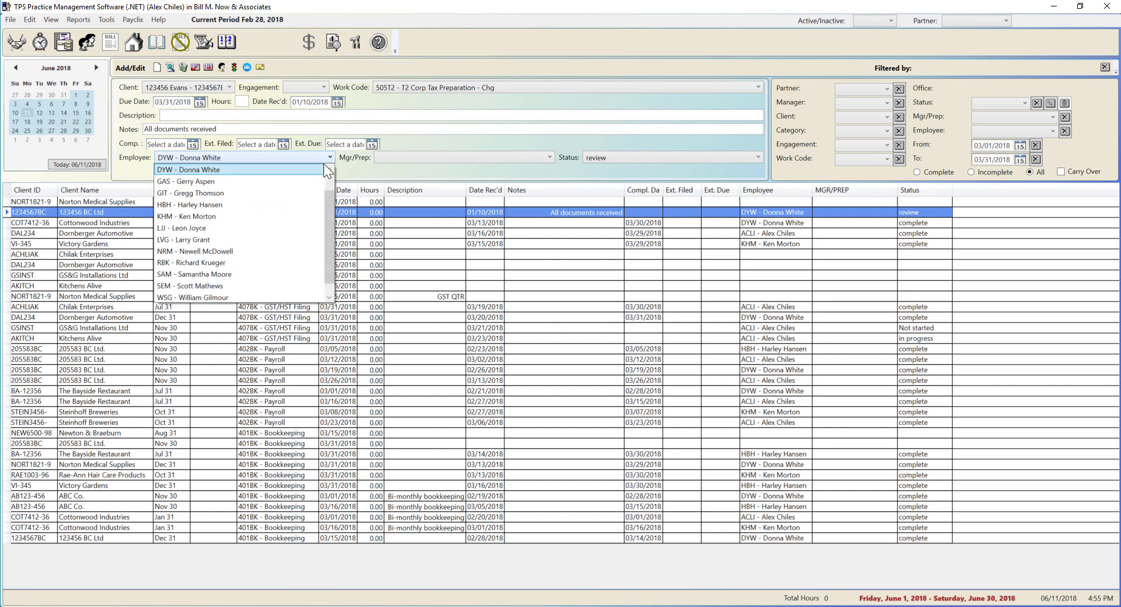
pyautogui.click(301, 181)
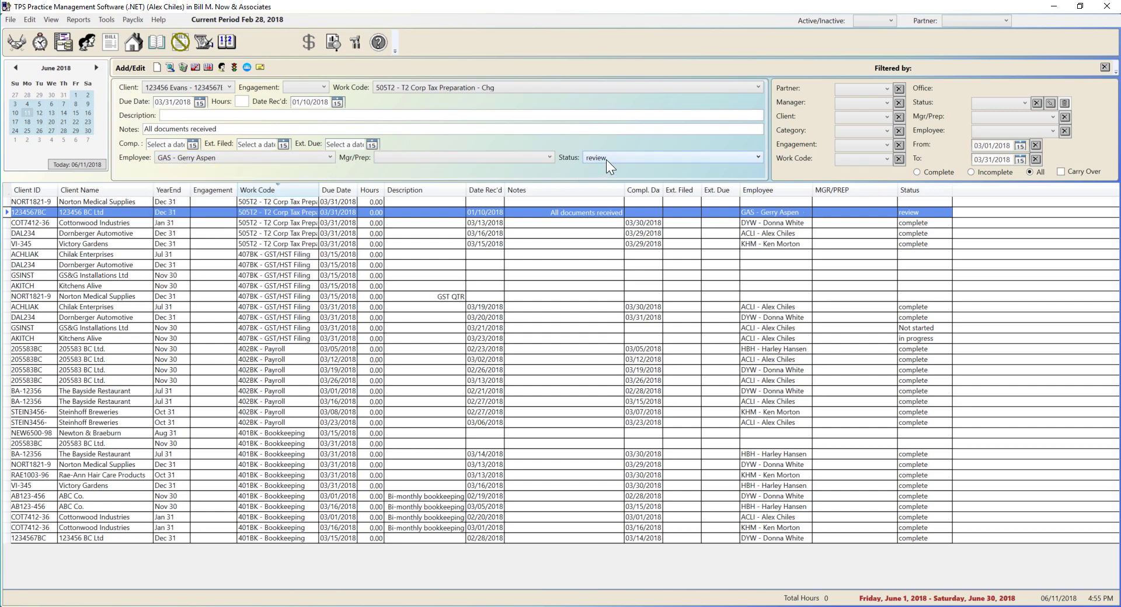
pyautogui.click(606, 159)
pyautogui.click(603, 169)
# Step: Create an email for 123456 BC Ltd's due date with the subject "Corporate Taxes due" and close the client log after checking the entry
pyautogui.click(260, 68)
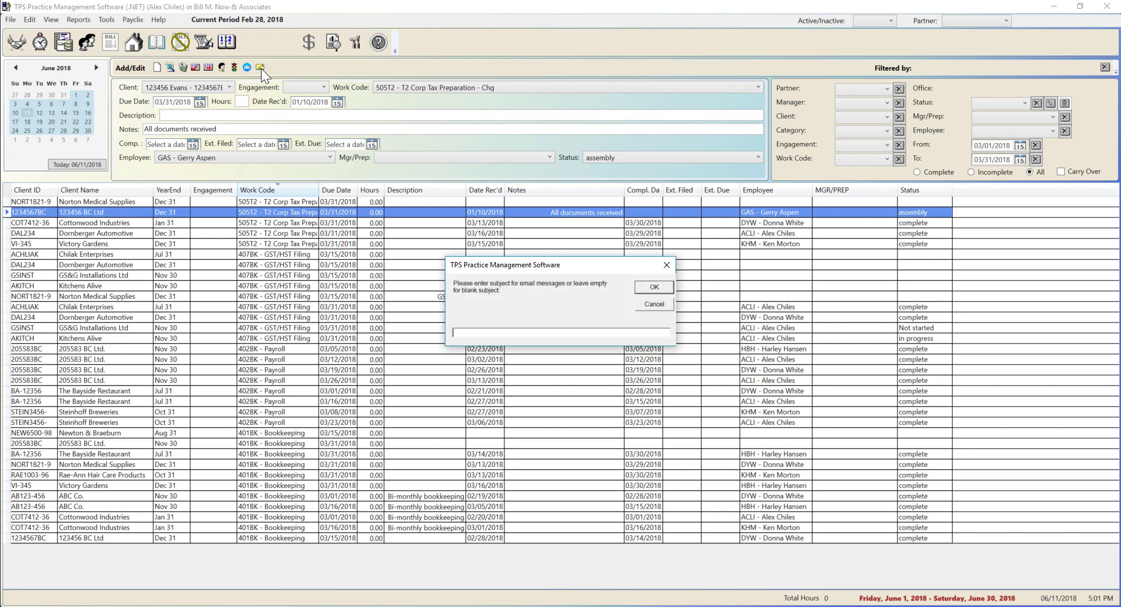
pyautogui.rightClick(457, 333)
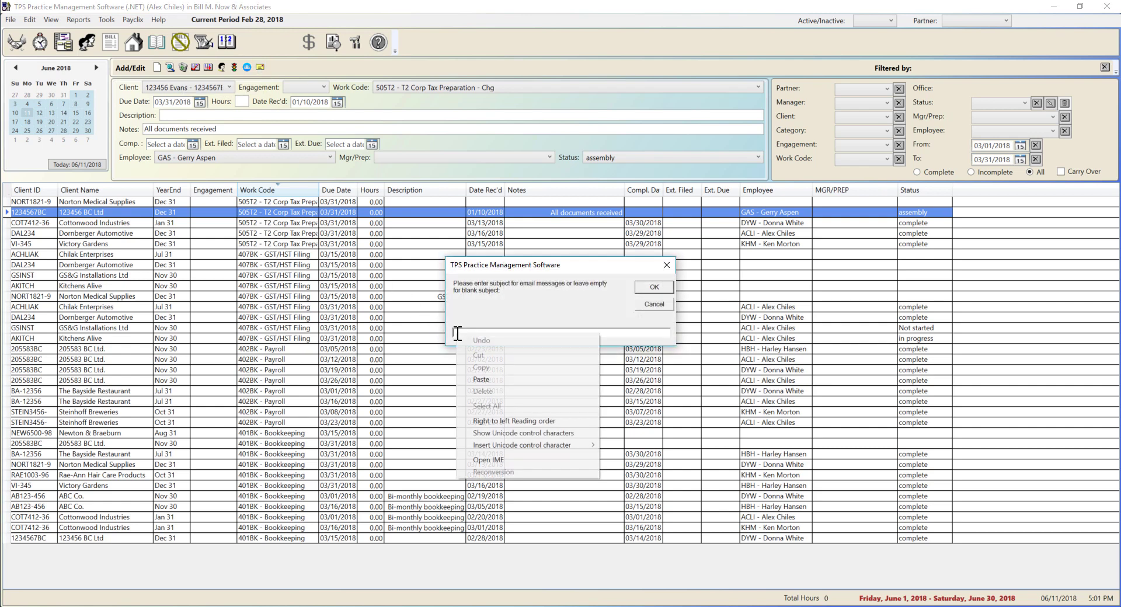
pyautogui.click(472, 378)
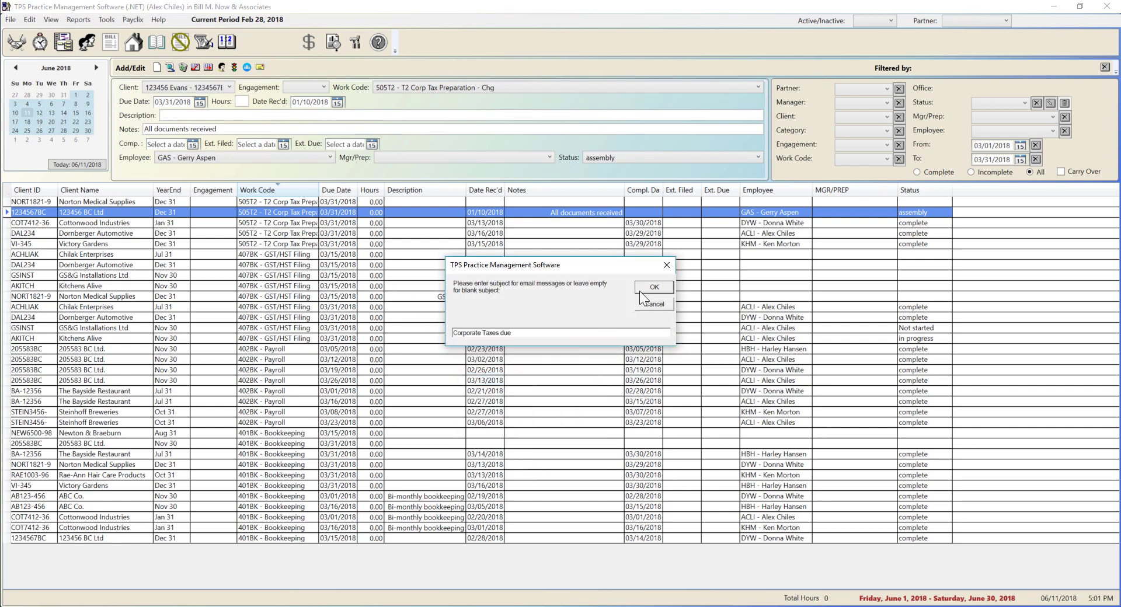
pyautogui.click(653, 287)
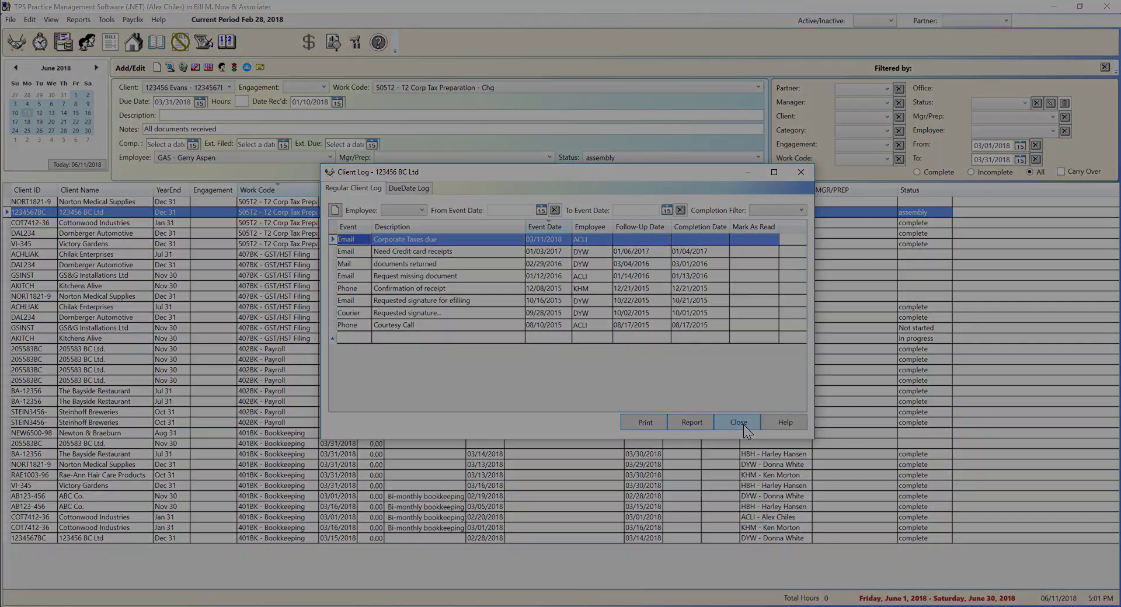
pyautogui.click(743, 425)
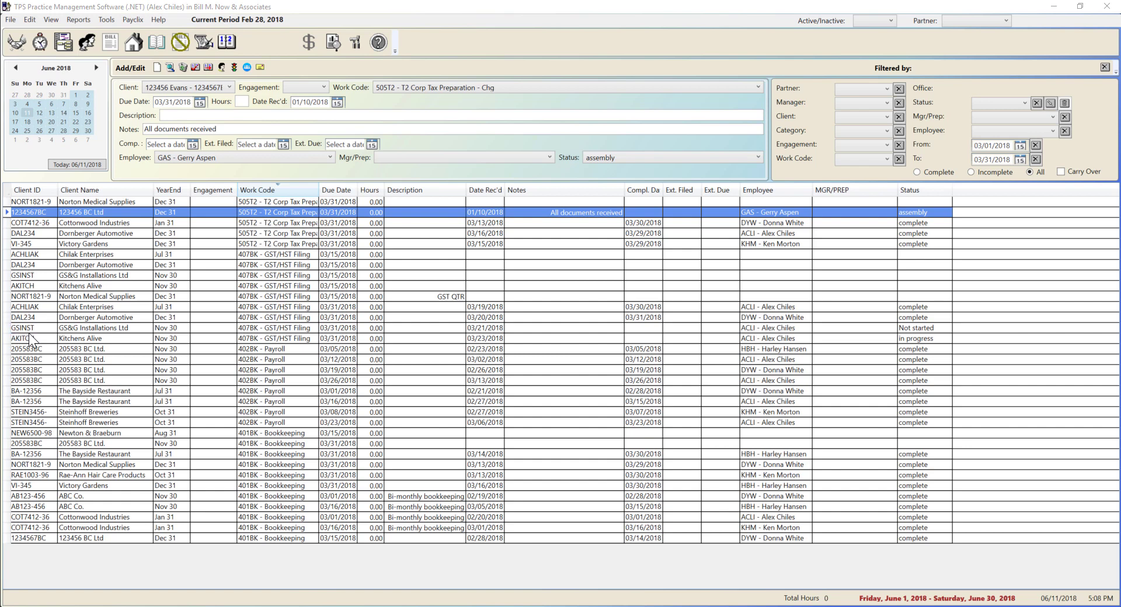
# Step: Add the note "Review GST return and contact client" to Chilak Enterprises' client log
pyautogui.rightClick(165, 254)
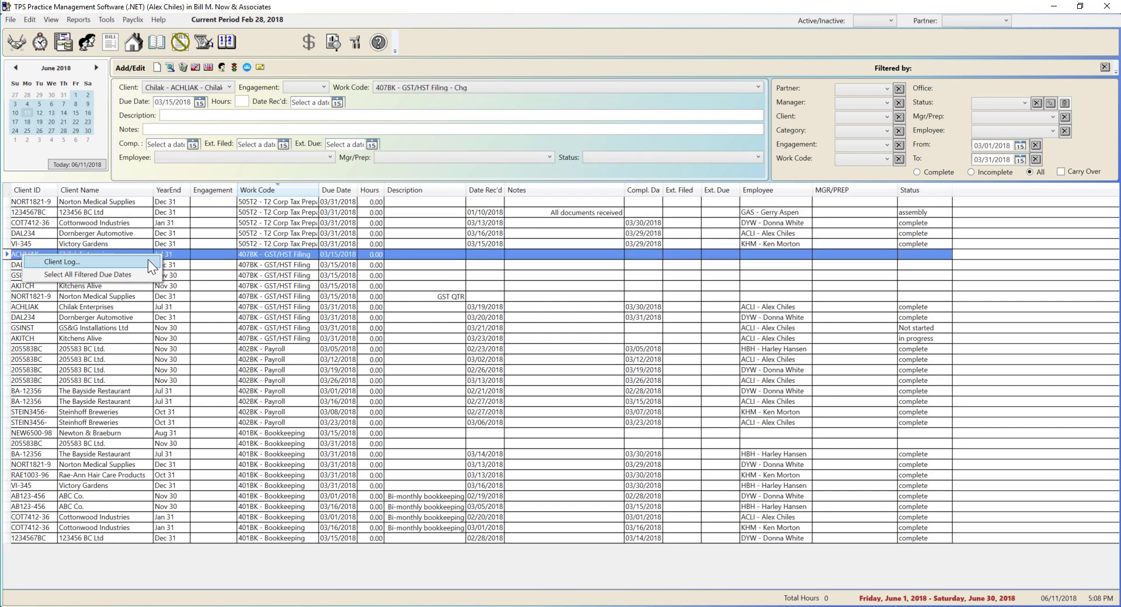
pyautogui.click(145, 261)
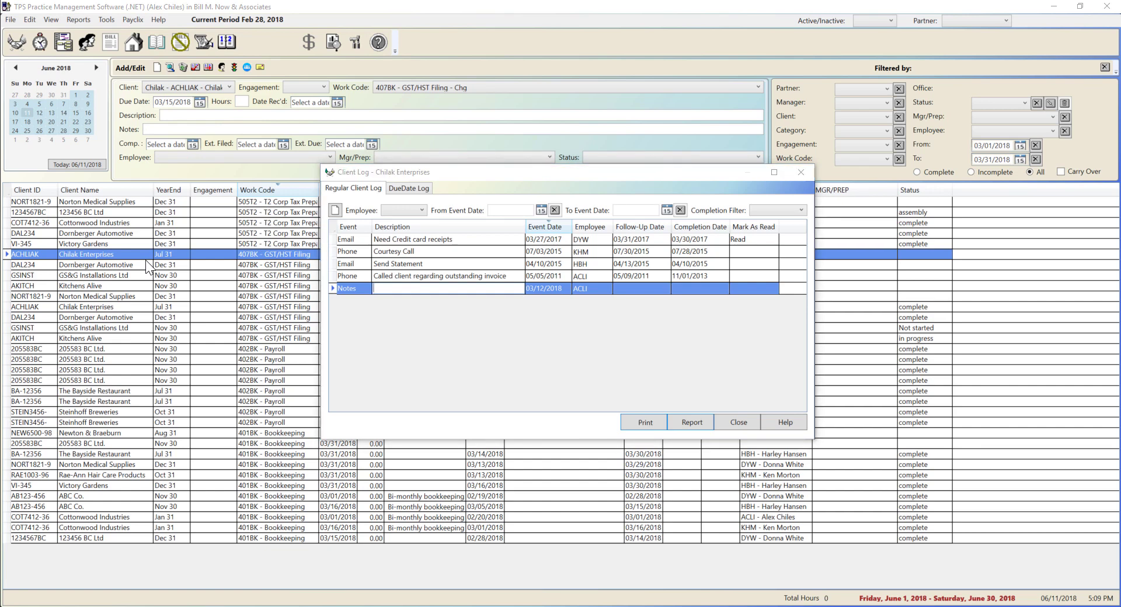
pyautogui.rightClick(375, 287)
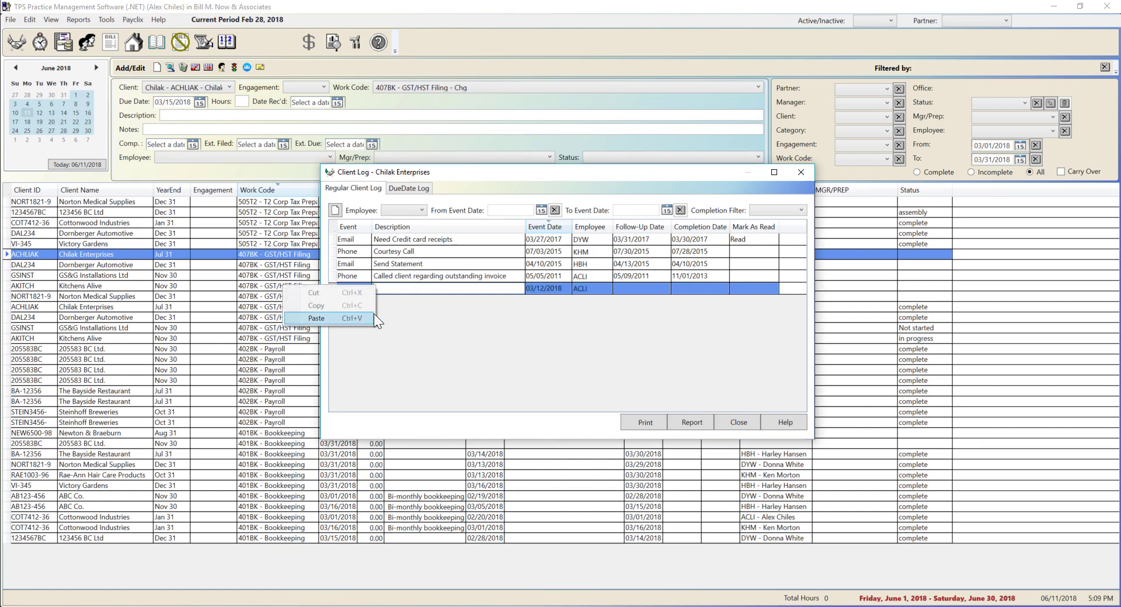
pyautogui.click(372, 318)
pyautogui.click(559, 291)
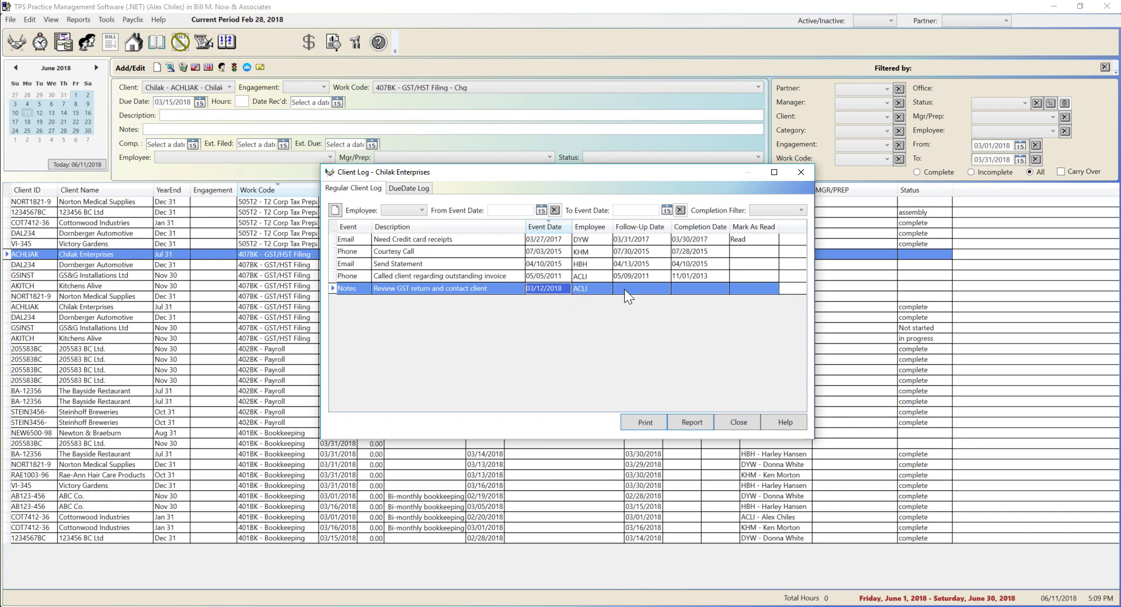
# Step: Assign the new Chilak Enterprises note to employee DYW with follow-up date 03/15/2018, and close the client log
pyautogui.click(603, 290)
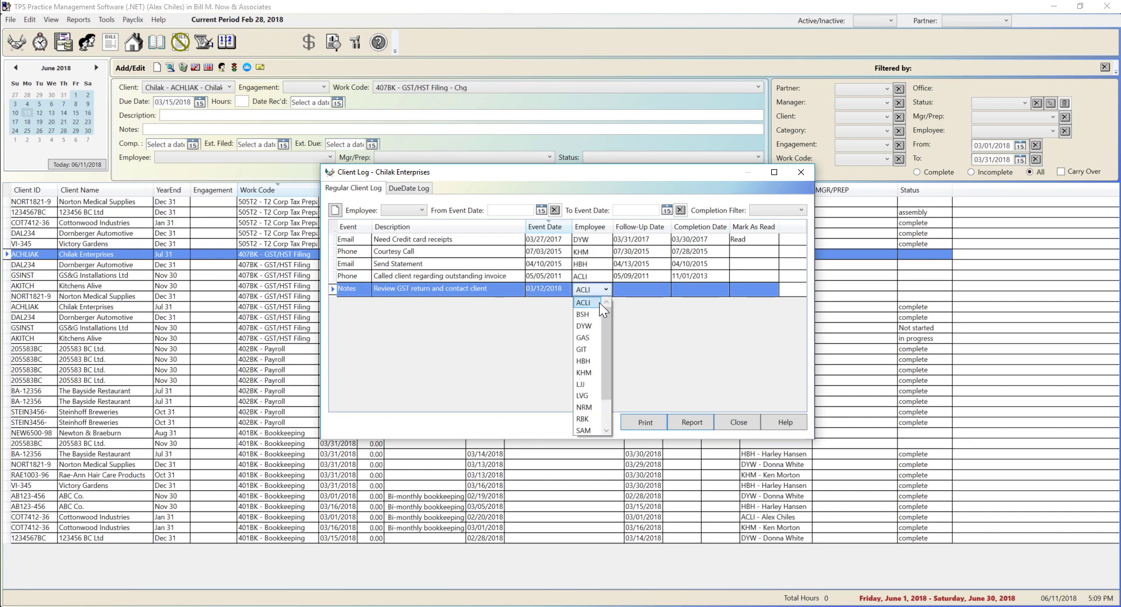
pyautogui.click(584, 326)
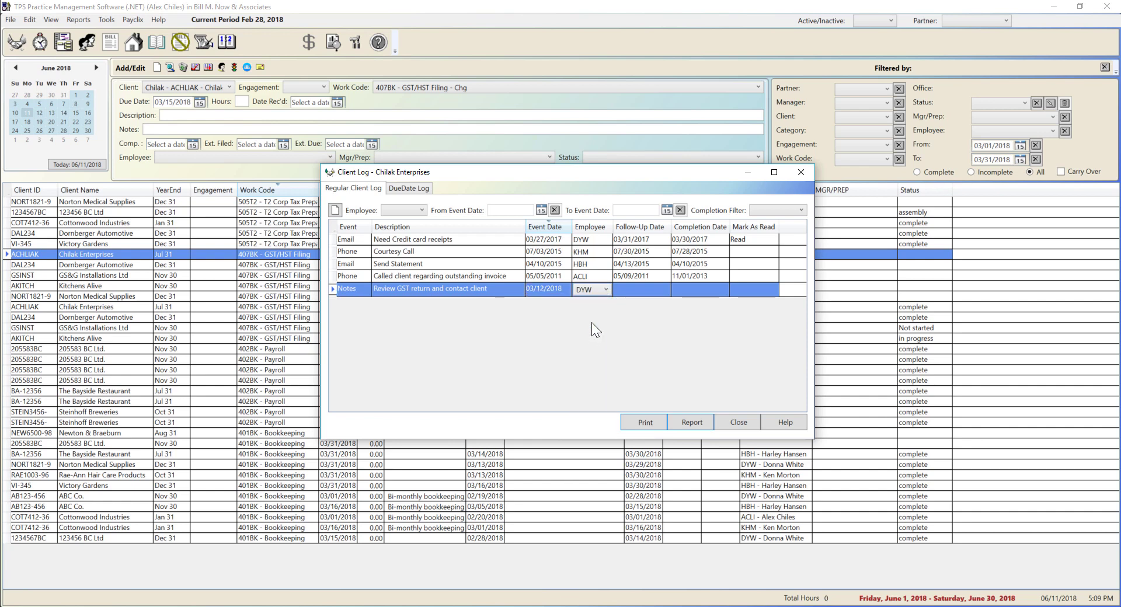
pyautogui.click(640, 292)
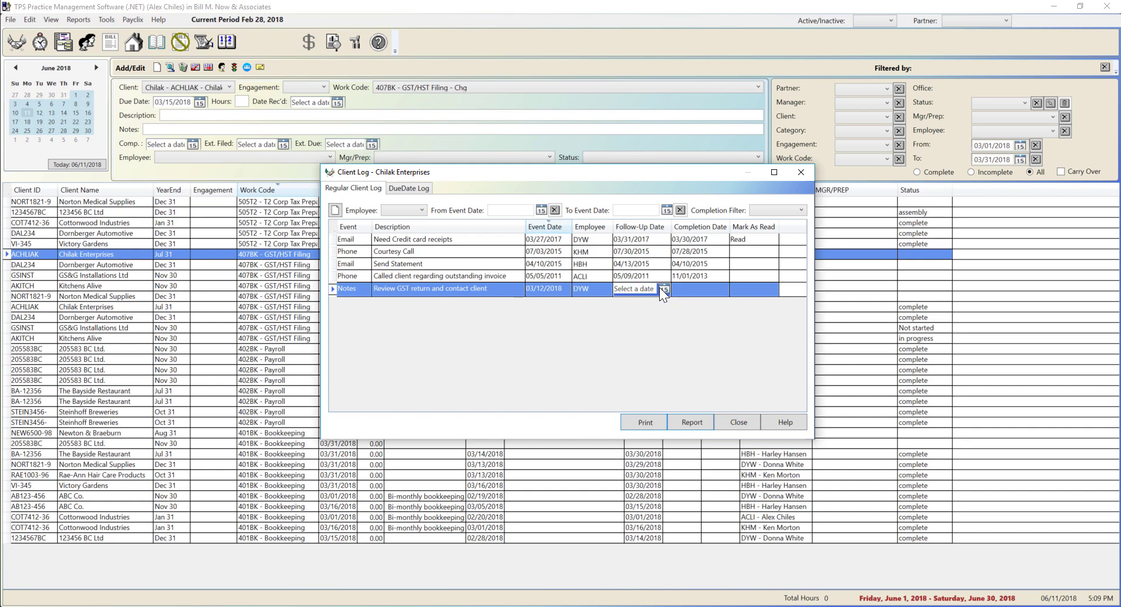
pyautogui.click(663, 289)
pyautogui.click(565, 303)
pyautogui.click(565, 304)
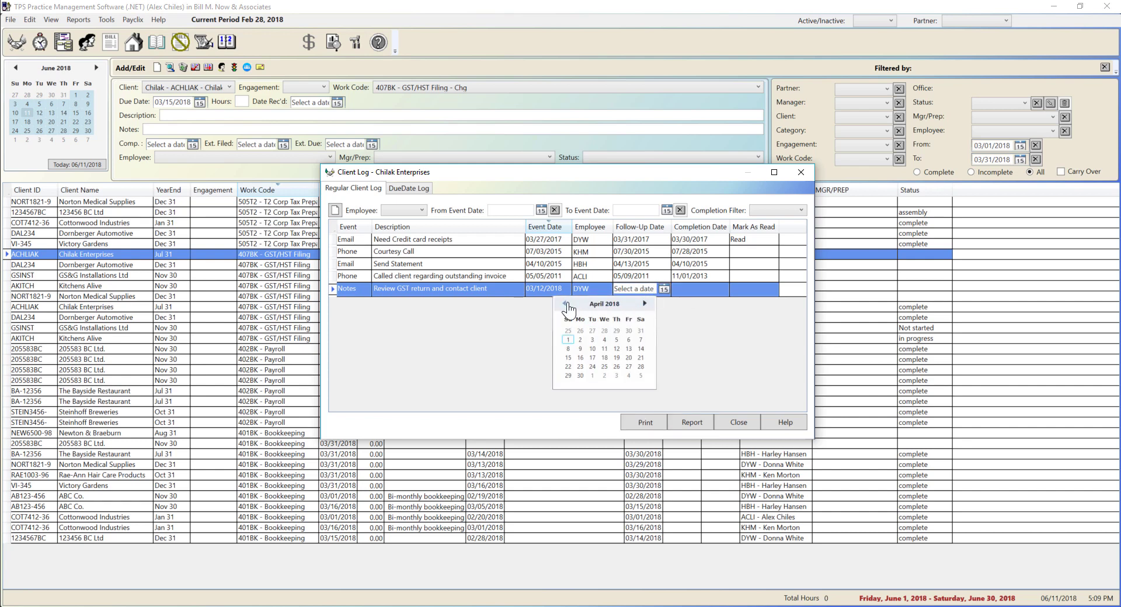
pyautogui.click(565, 304)
pyautogui.click(616, 349)
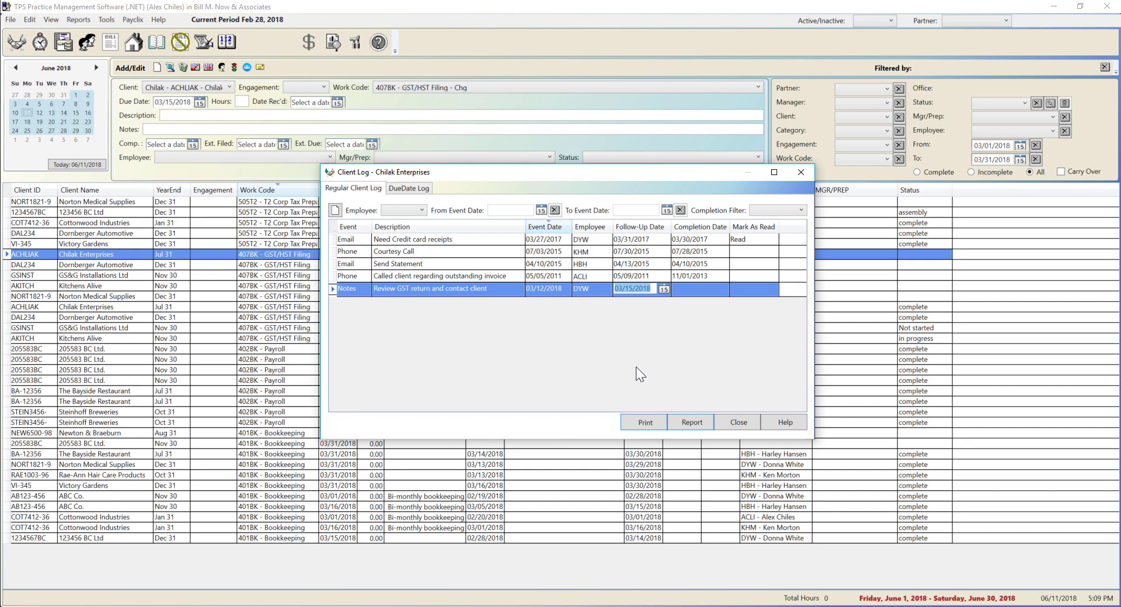
pyautogui.click(733, 422)
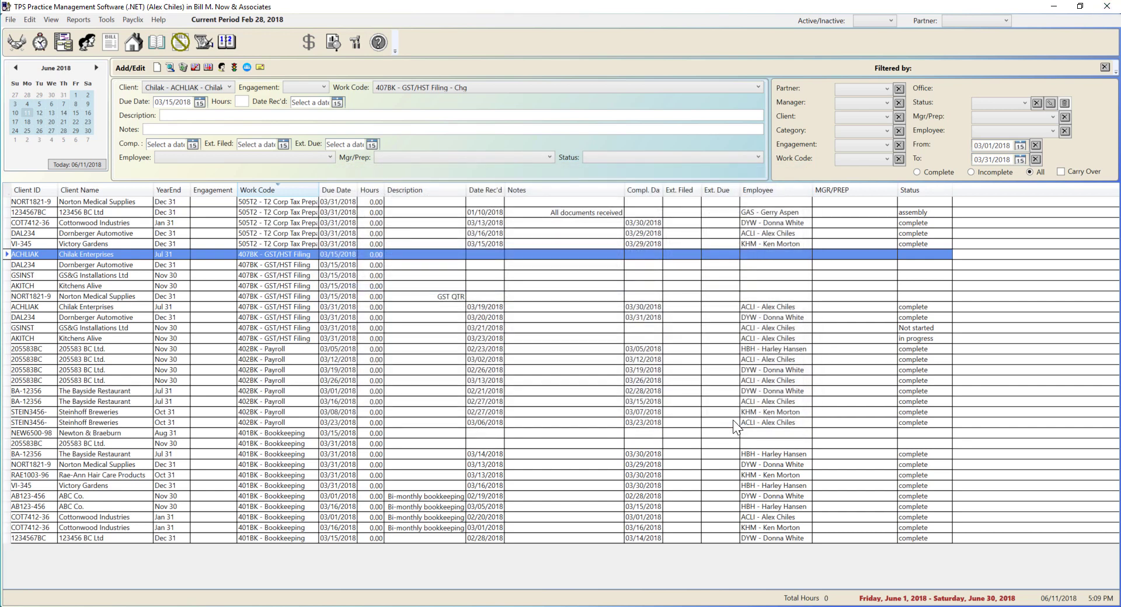
# Step: Exit the program, sign back in as employee DYW and open the outstanding client log items
pyautogui.click(1105, 6)
pyautogui.click(551, 349)
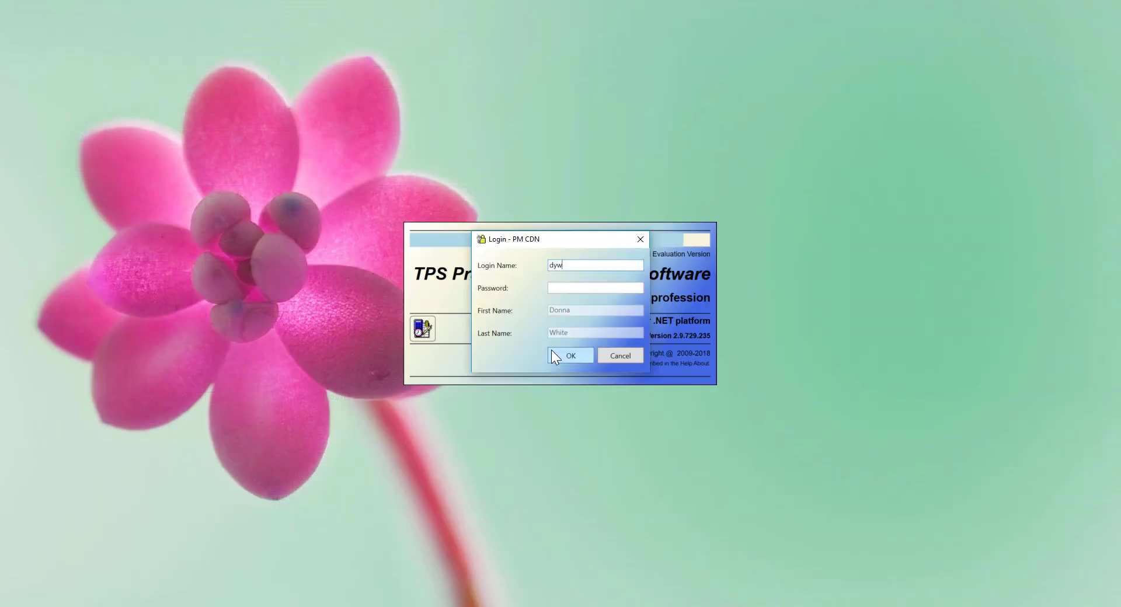
pyautogui.click(563, 354)
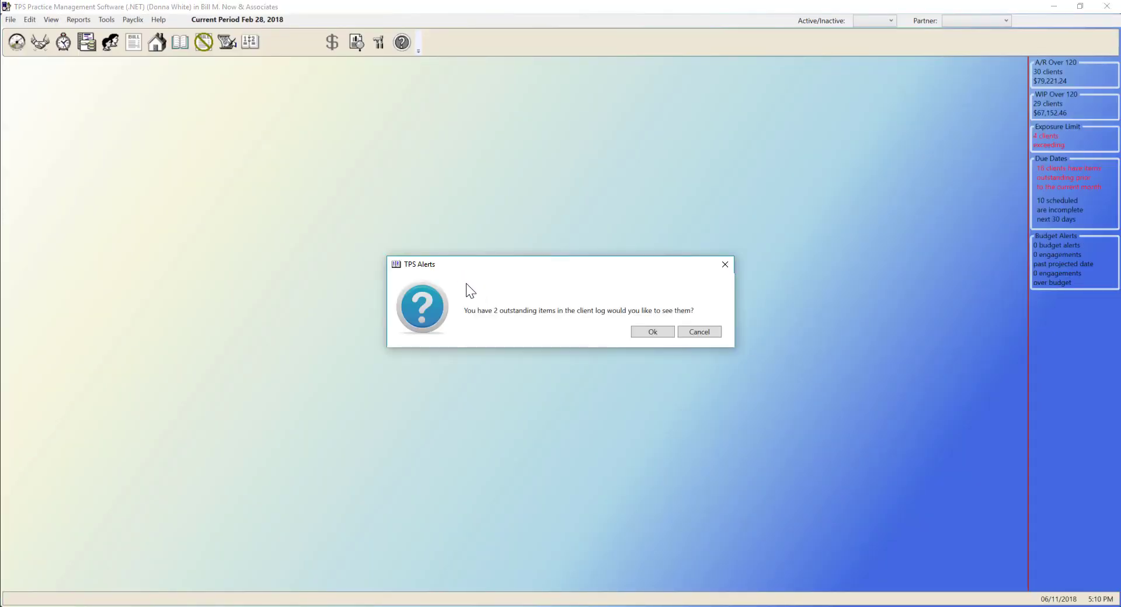
pyautogui.click(651, 332)
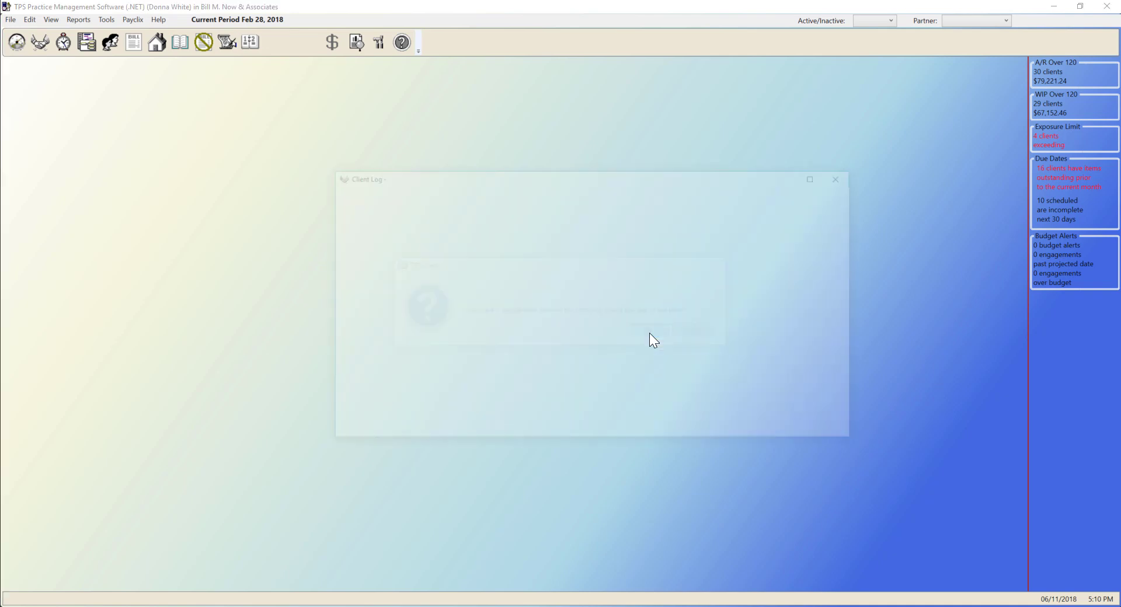
# Step: Select Chilak Enterprises' outstanding GST note and open its completion date for editing
pyautogui.click(395, 241)
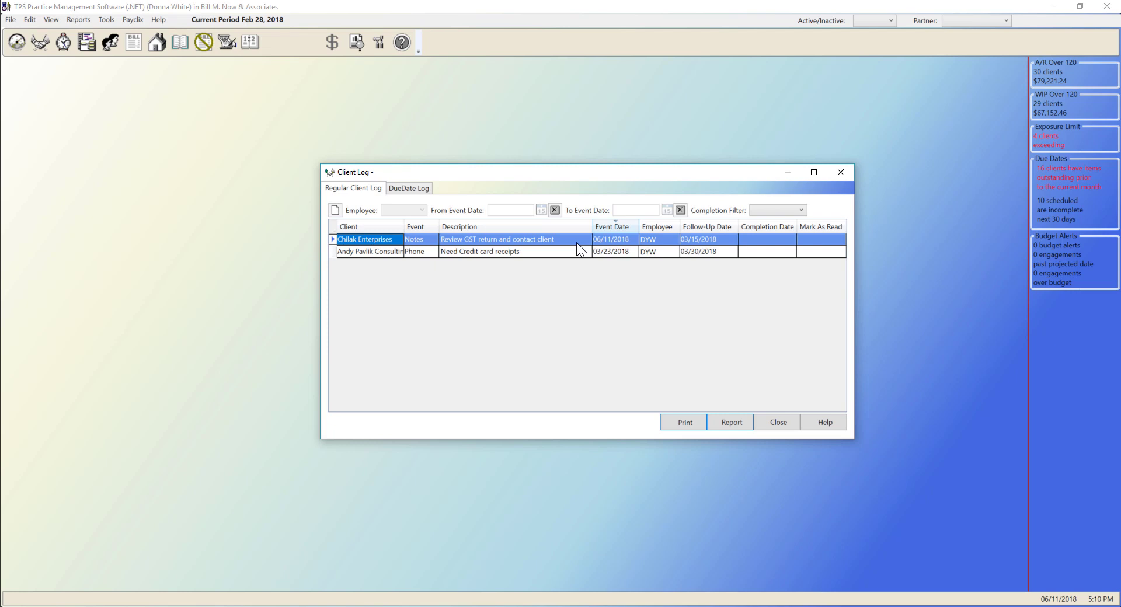
pyautogui.click(773, 239)
pyautogui.click(783, 237)
pyautogui.click(790, 239)
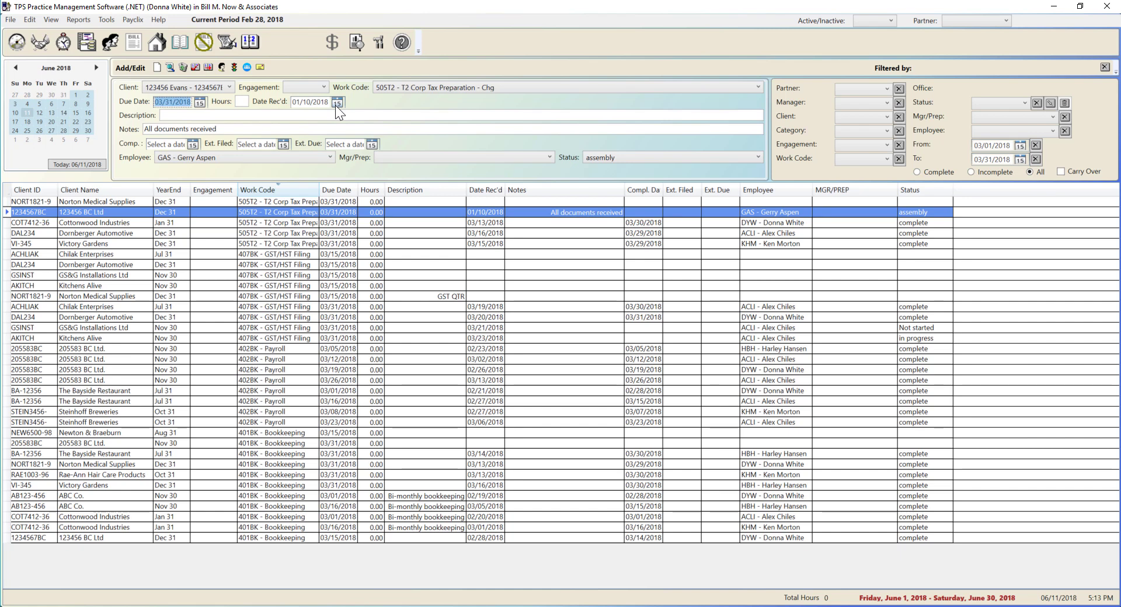
# Step: Examine the date received, employee and status choices of 123456 BC Ltd's T2 Corp Tax Preparation due date, plus the status filter options
pyautogui.click(341, 101)
pyautogui.click(342, 100)
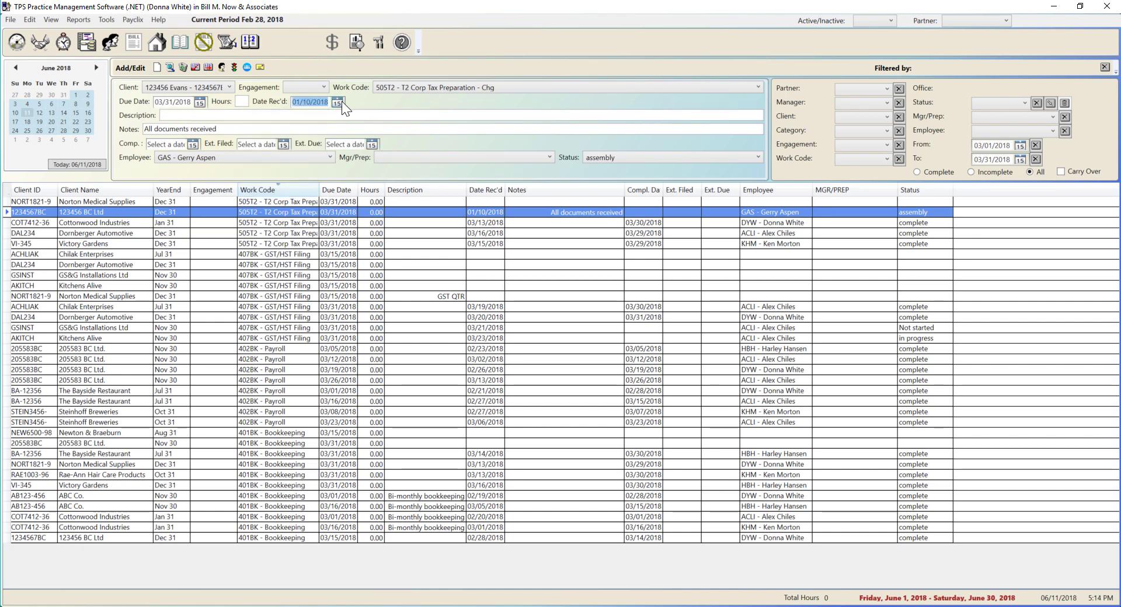
pyautogui.click(198, 157)
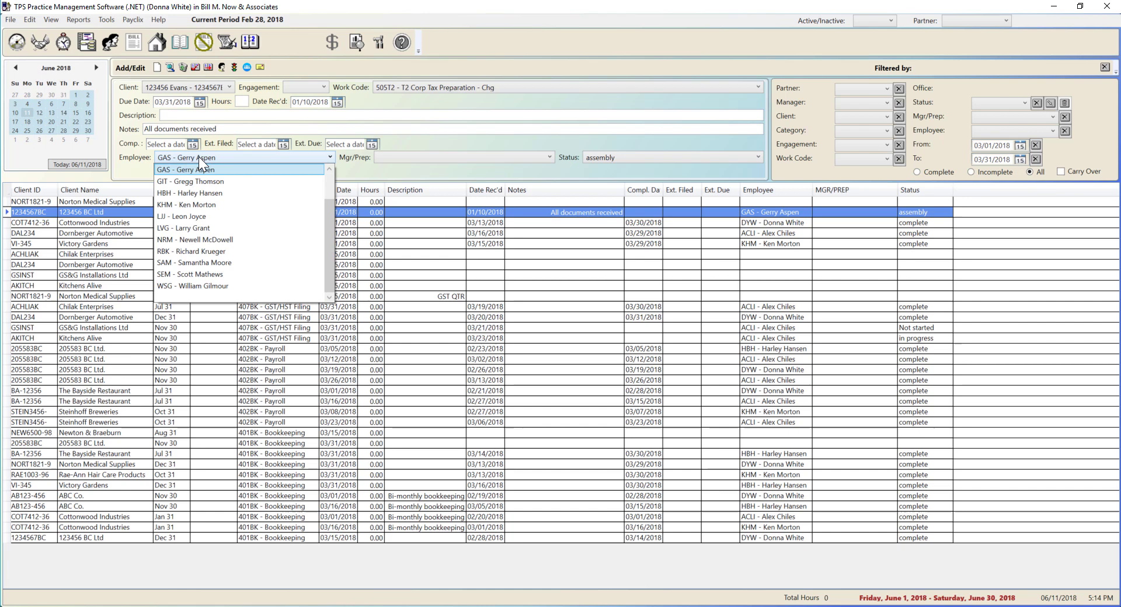
pyautogui.click(199, 156)
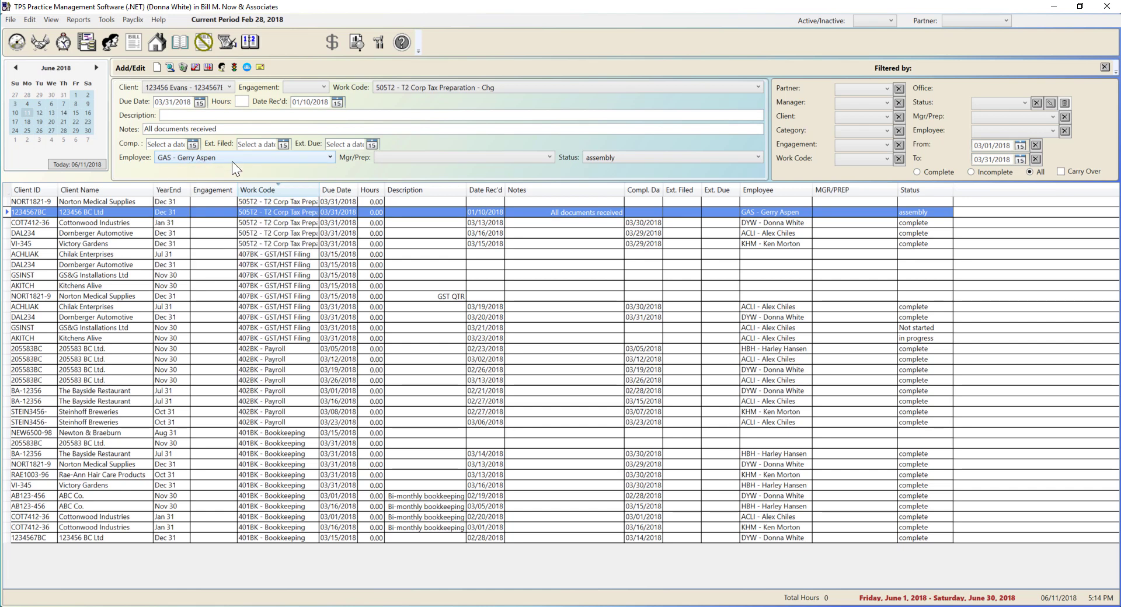
pyautogui.click(604, 159)
pyautogui.click(604, 159)
pyautogui.click(1025, 103)
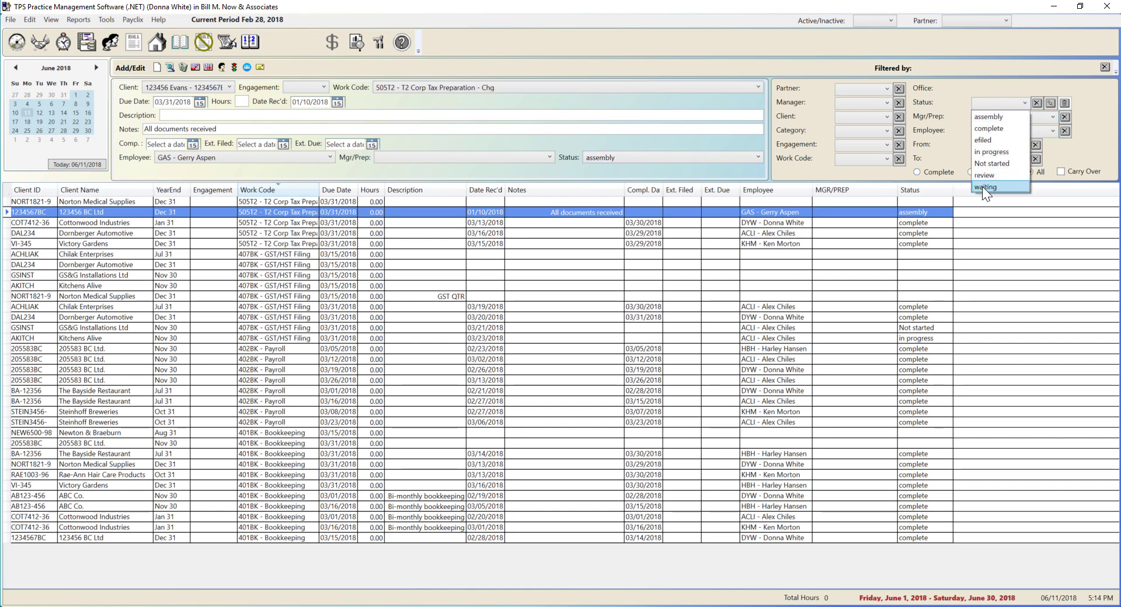
pyautogui.click(1002, 102)
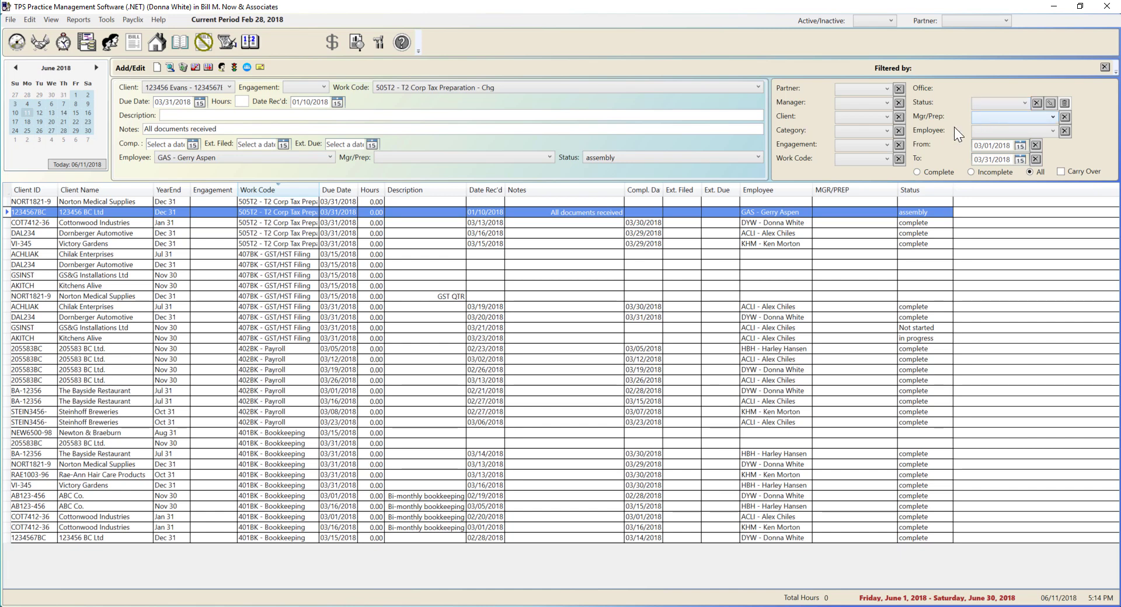
# Step: Set 123456 BC Ltd's T2 Corp Tax Preparation due date to status "complete" with completion date 03/15/2018
pyautogui.click(604, 158)
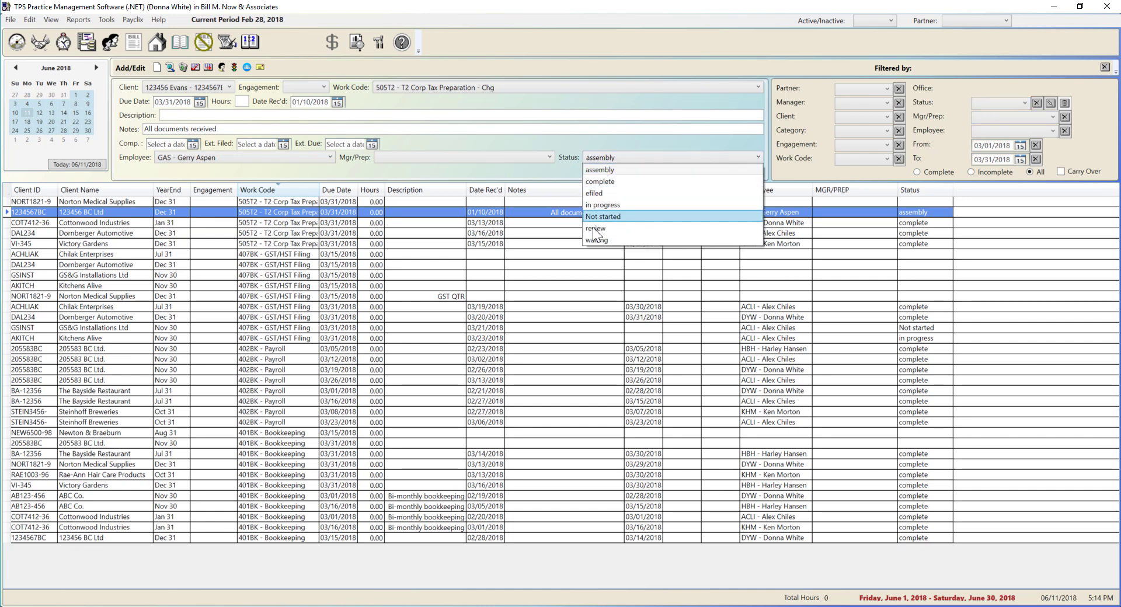
pyautogui.click(590, 182)
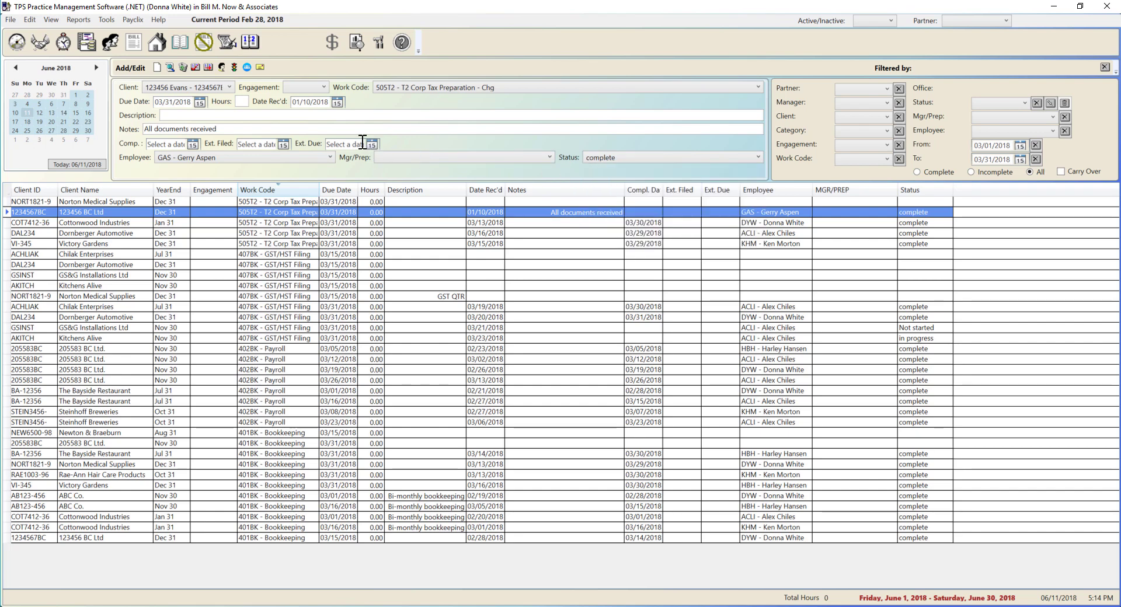
pyautogui.click(189, 145)
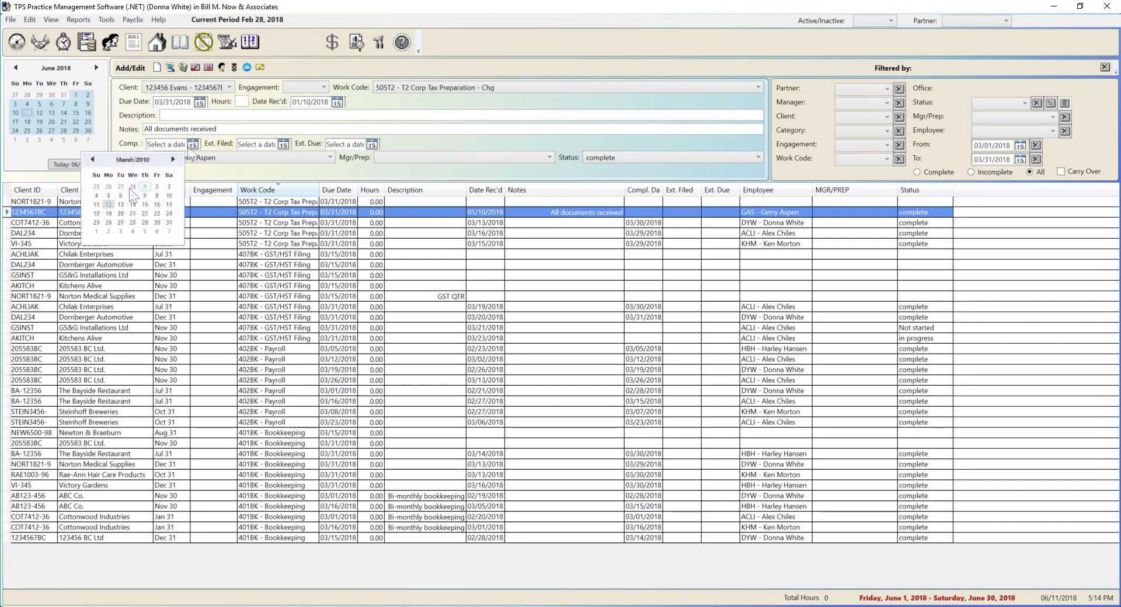
pyautogui.click(151, 211)
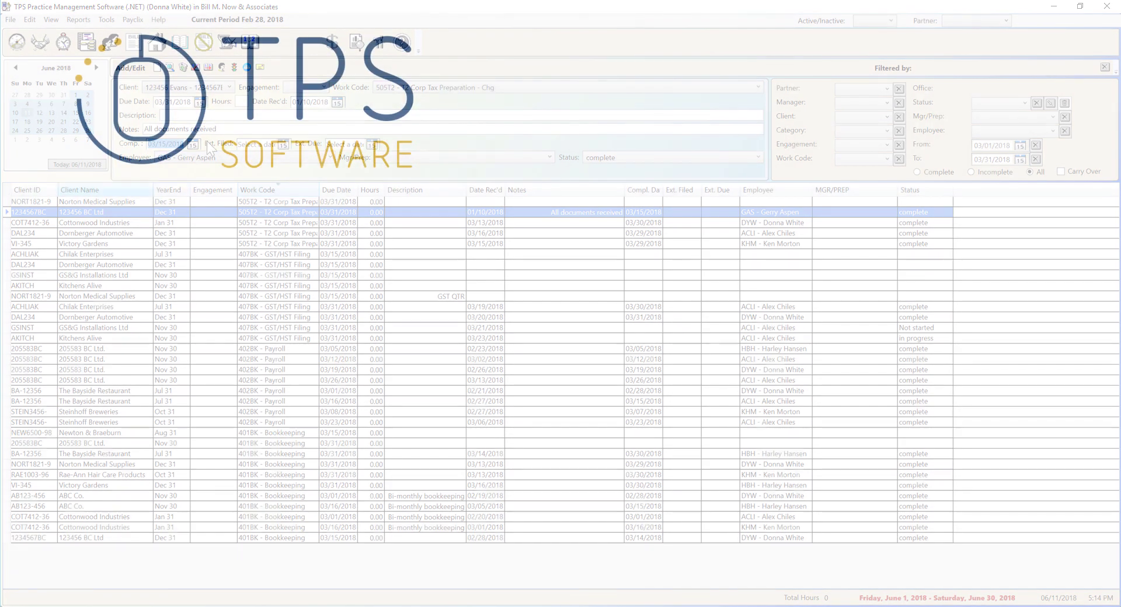